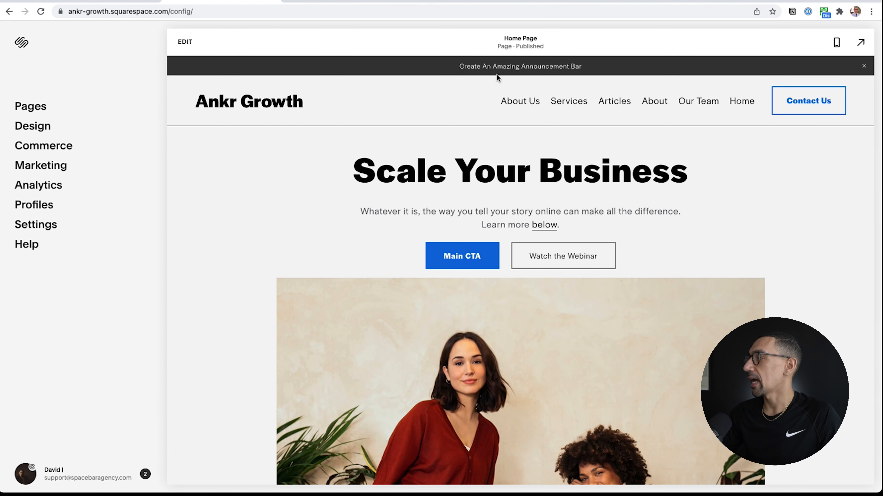
Step: Look through the home page and its announcement bar in the desktop view and in the mobile preview
scroll(484, 228, down, 20)
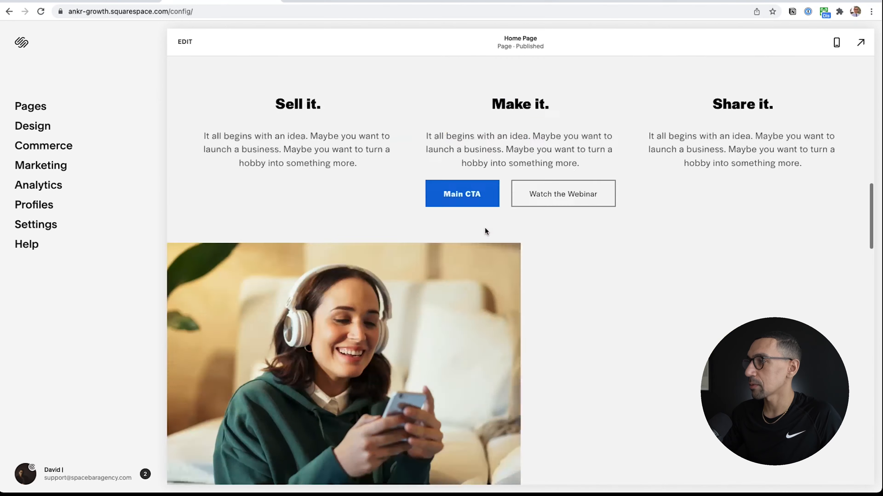
scroll(484, 227, up, 15)
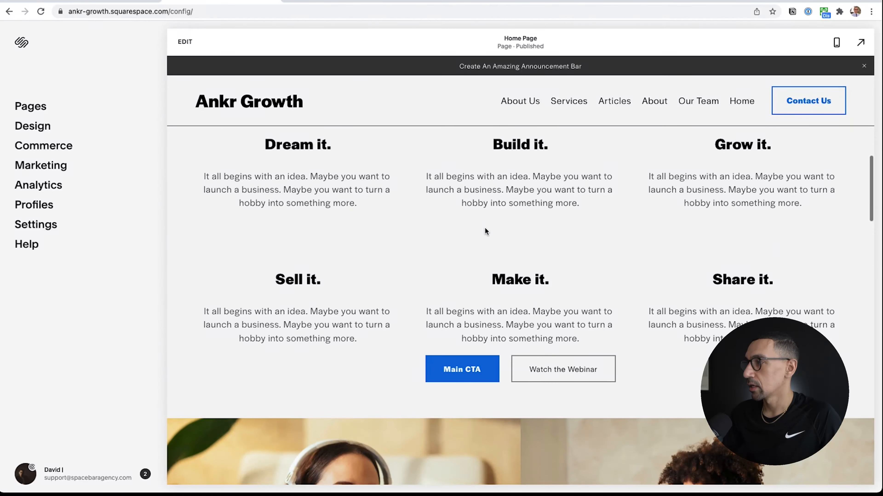
scroll(484, 227, up, 1)
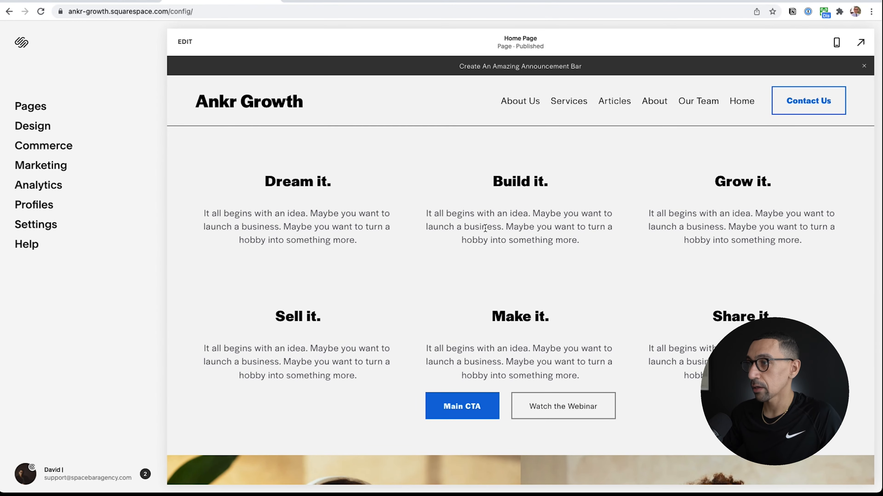
scroll(485, 228, down, 10)
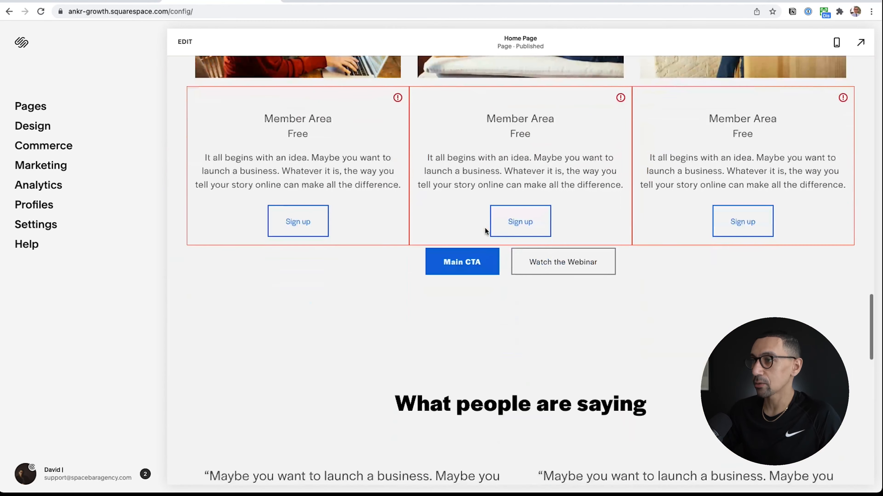
scroll(484, 228, up, 12)
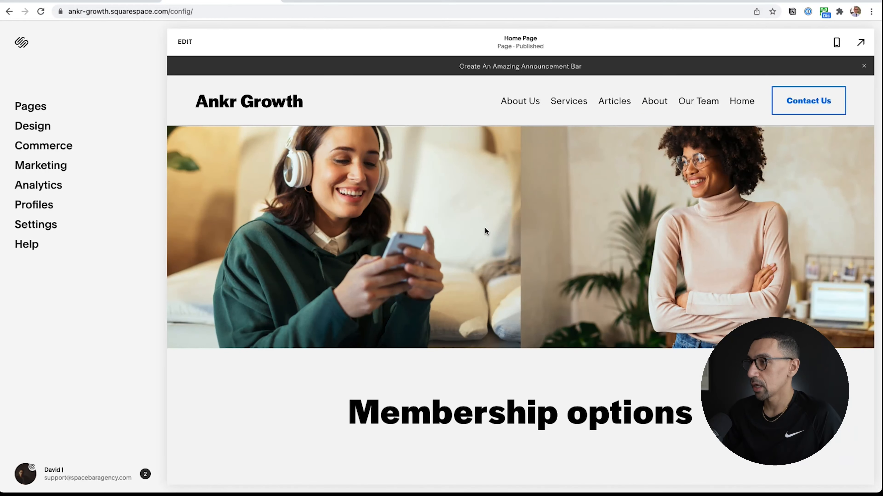
scroll(485, 231, up, 3)
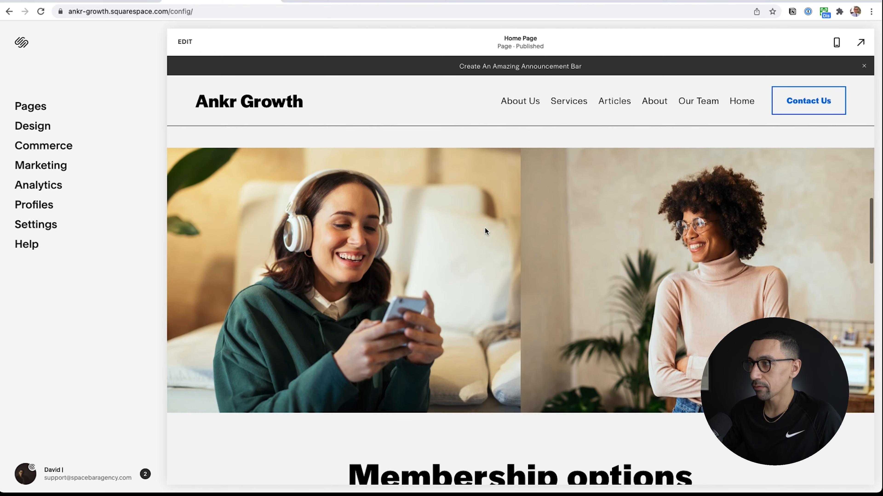
scroll(485, 230, up, 4)
scroll(485, 231, down, 12)
scroll(486, 230, up, 8)
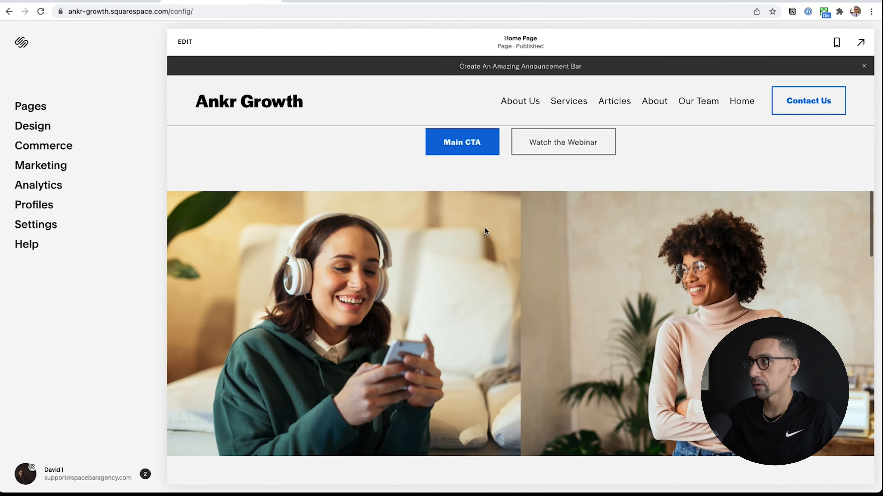
scroll(485, 230, up, 3)
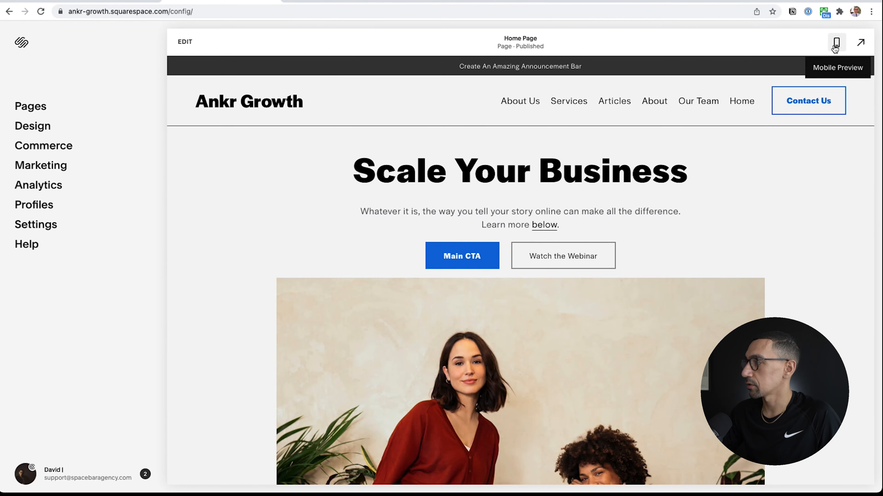
click(836, 48)
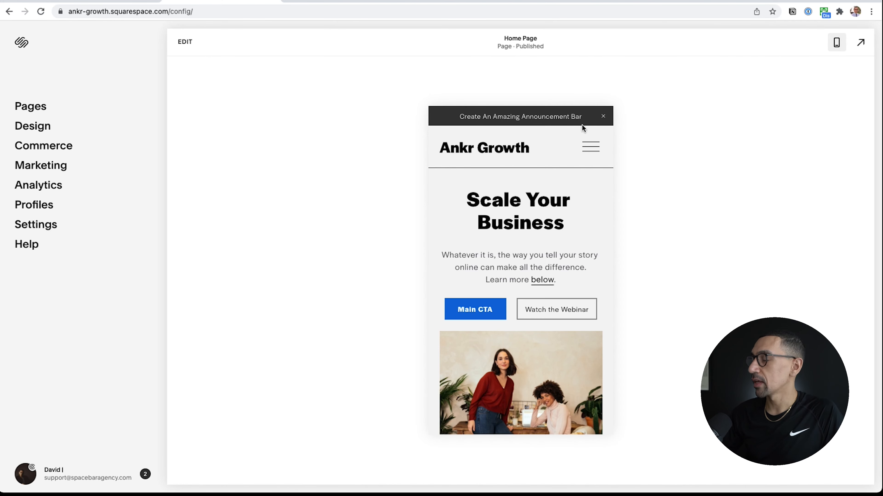
click(837, 43)
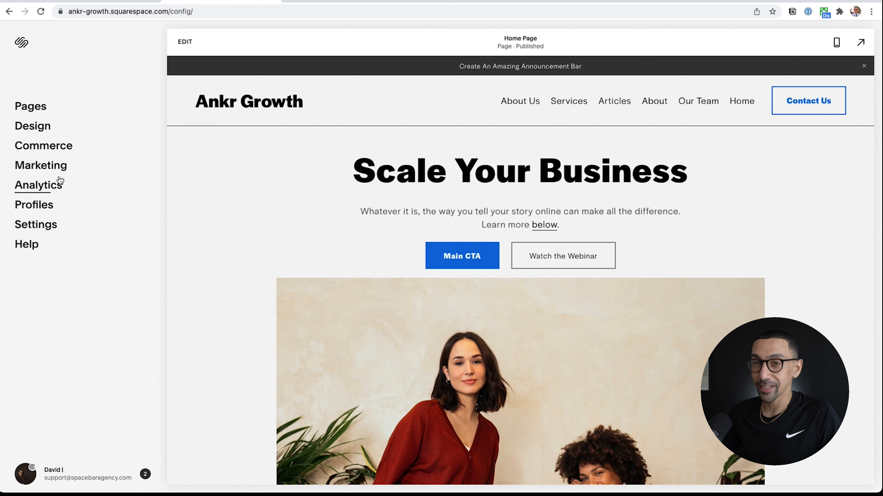
Step: Open the announcement bar settings under Marketing, disable the bar and enable it again
click(46, 166)
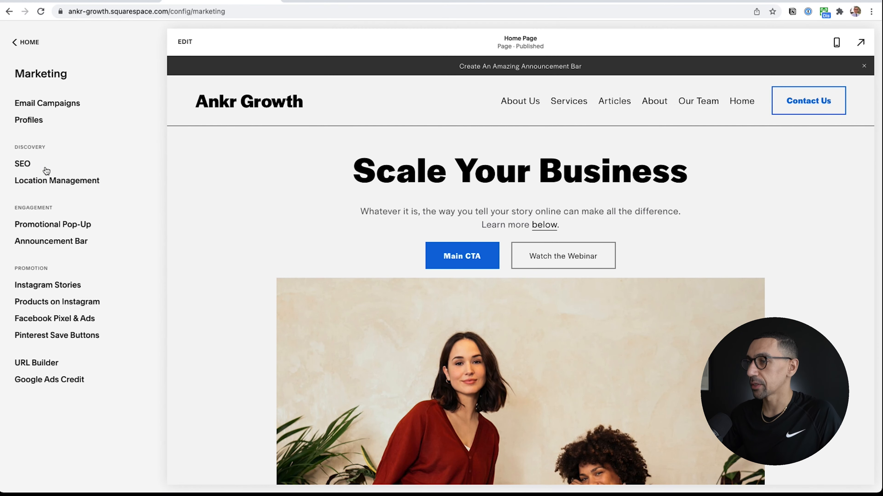
click(61, 248)
click(108, 231)
click(65, 225)
click(98, 240)
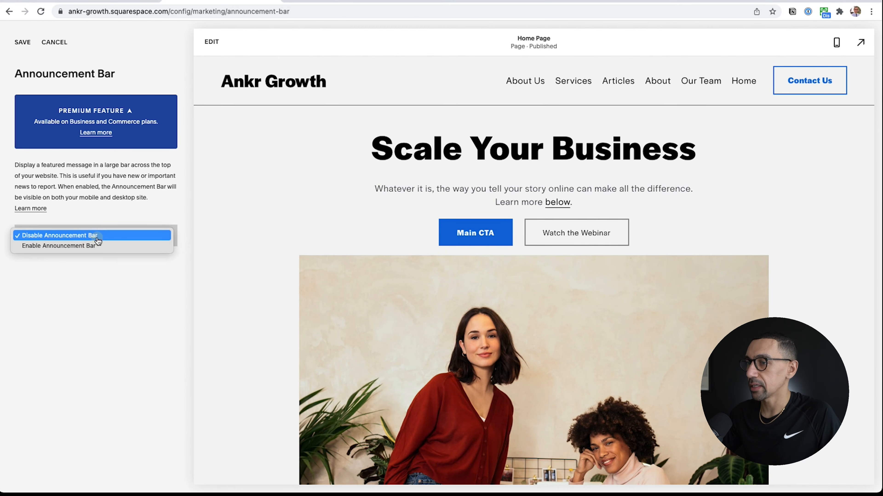
click(93, 247)
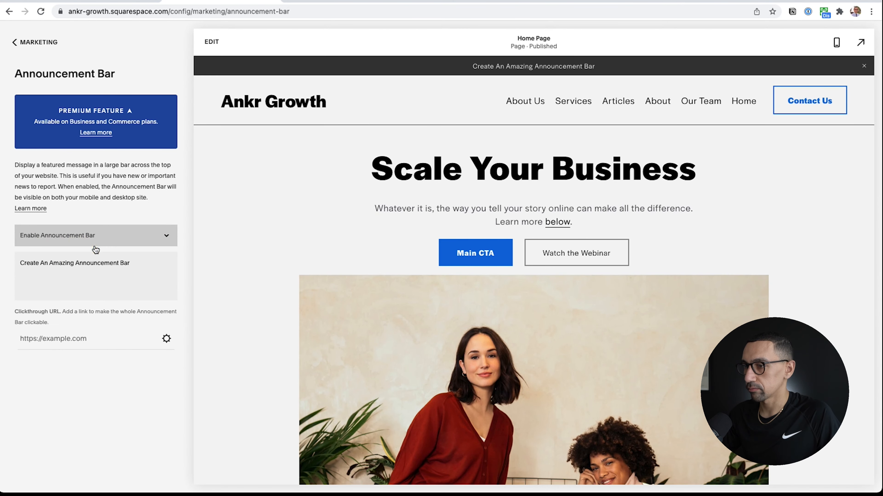
Step: Insert "SALE:" at the start of the announcement text and make the word SALE bold
click(139, 267)
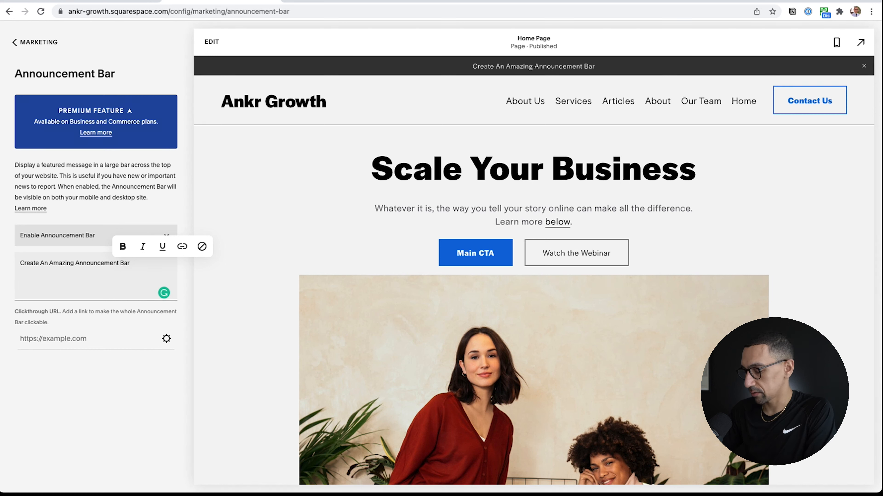
text(UPDA)
key(BackSpace)
key(BackSpace)
key(BackSpace)
key(BackSpace)
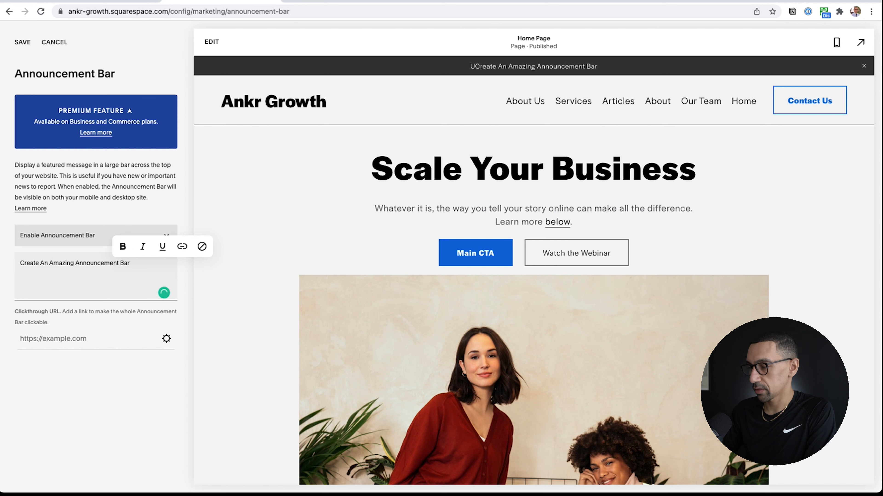
text(SALE:)
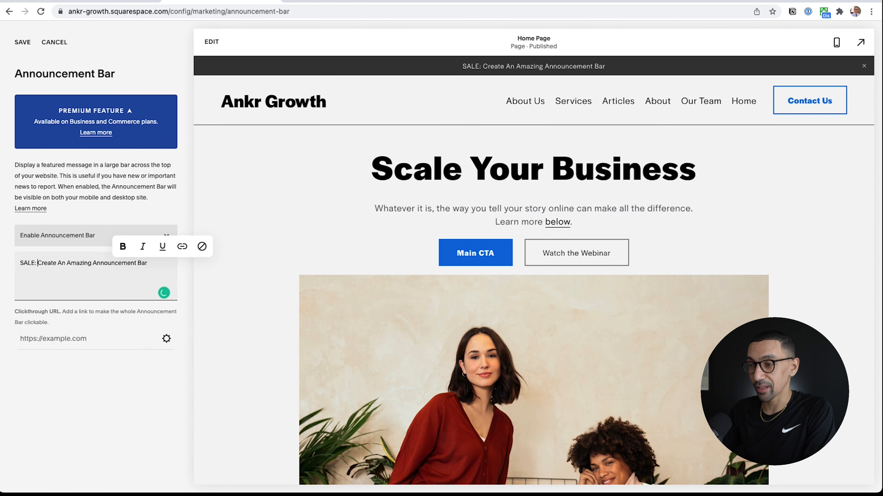
double_click(23, 262)
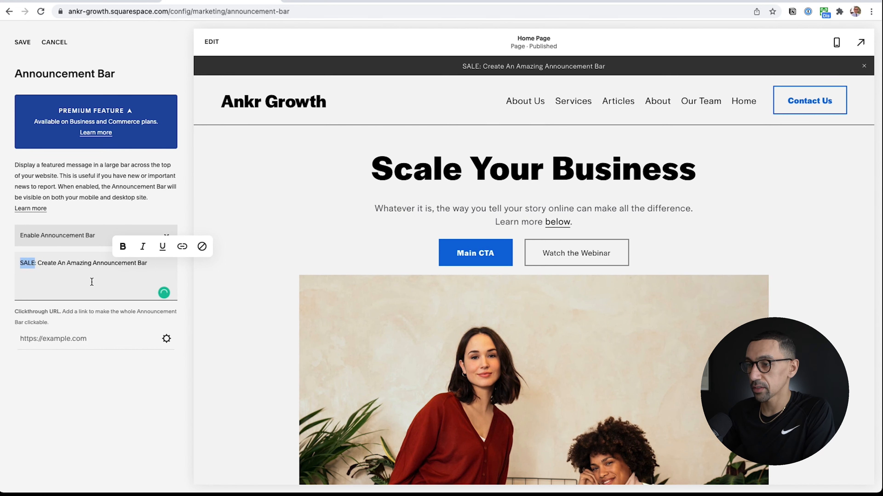
key(super+b)
Step: Append "- Learn More Here" to the end of the announcement text
click(114, 282)
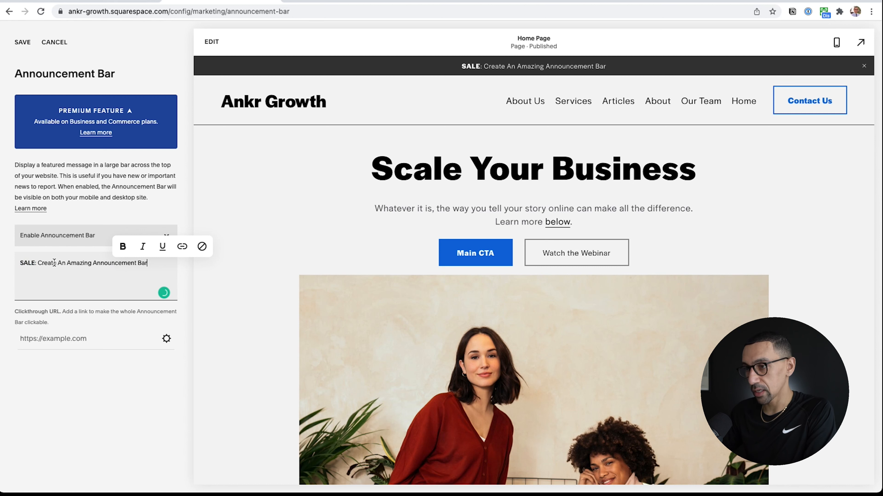
text(- Learn More)
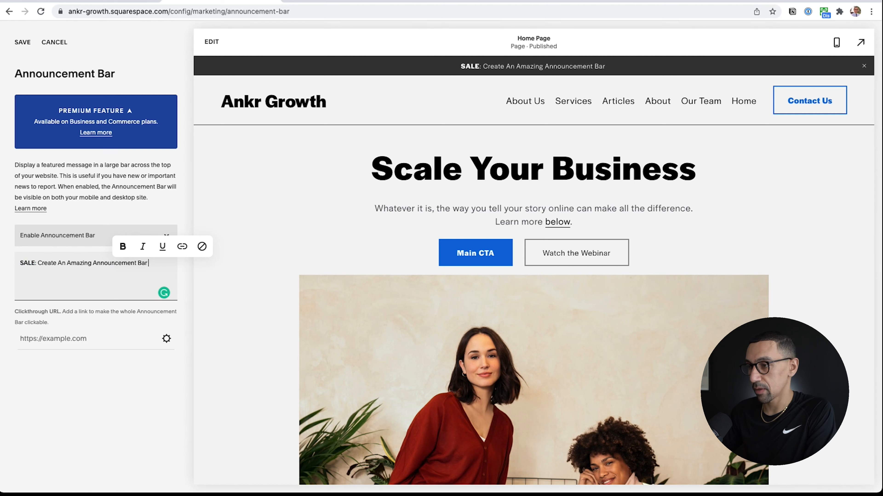
text( Here)
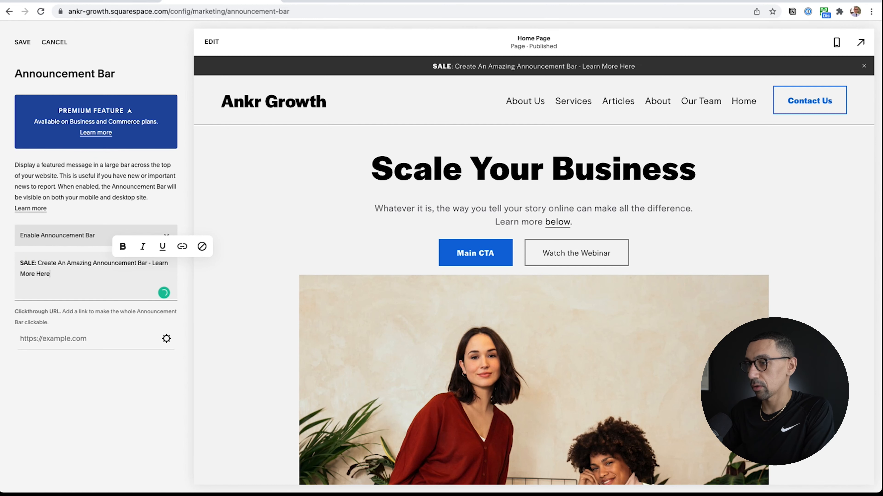
Step: Link the word "Here" in the announcement text to the About Us page, /about-us
double_click(41, 274)
key(super+k)
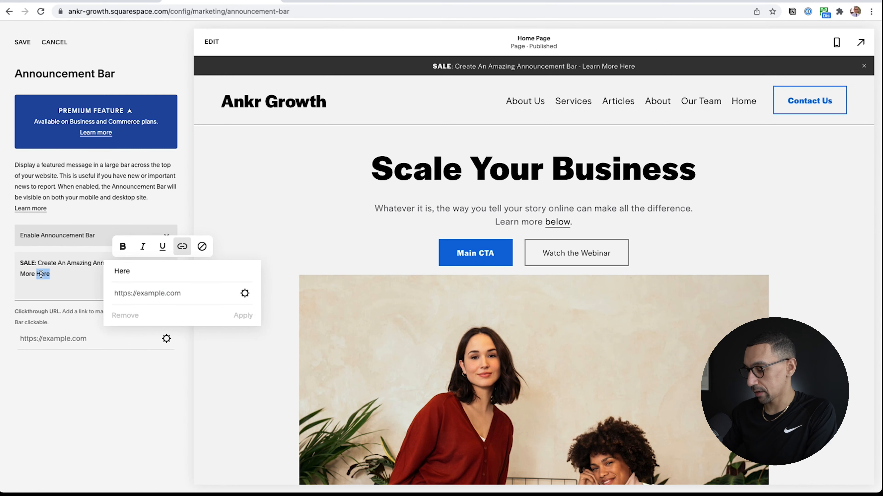
click(158, 292)
text(/)
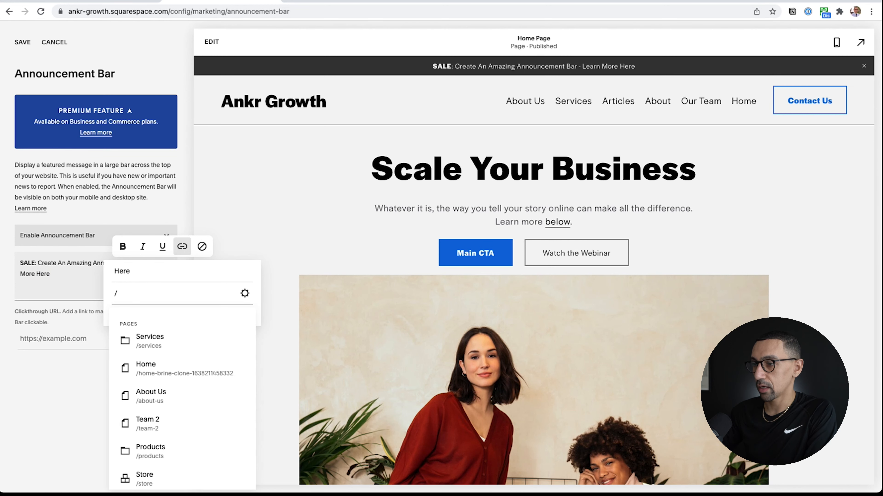
click(162, 395)
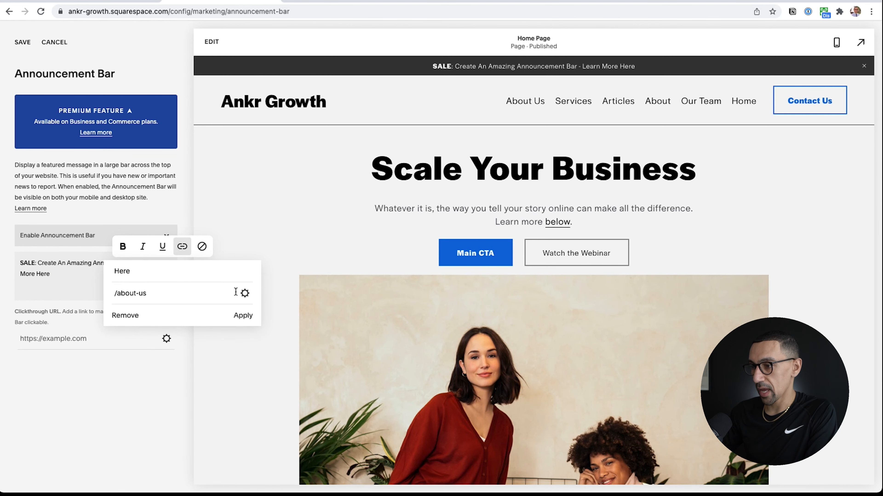
click(245, 315)
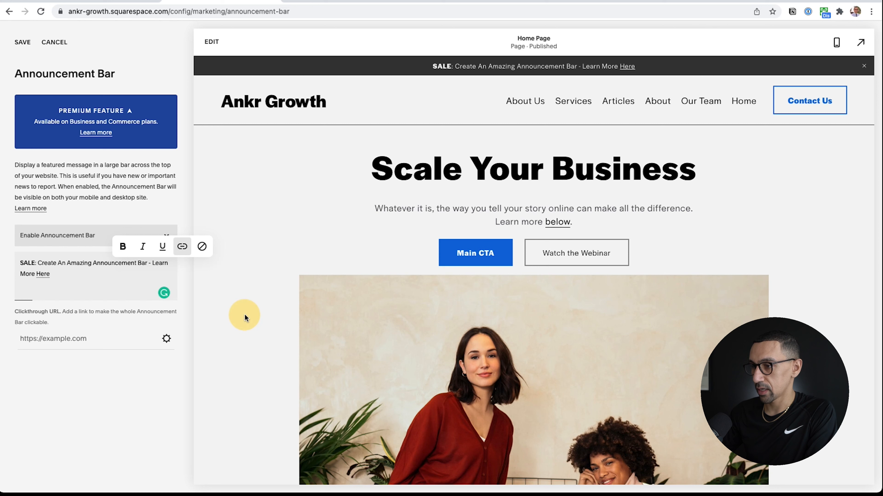
click(60, 277)
Step: Set the announcement bar's clickthrough URL to the About Us page, /about-us
click(77, 338)
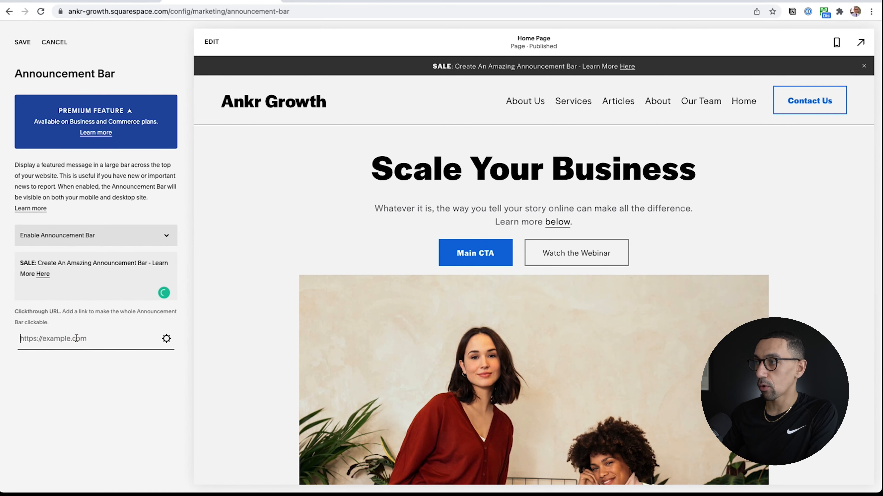
text(/)
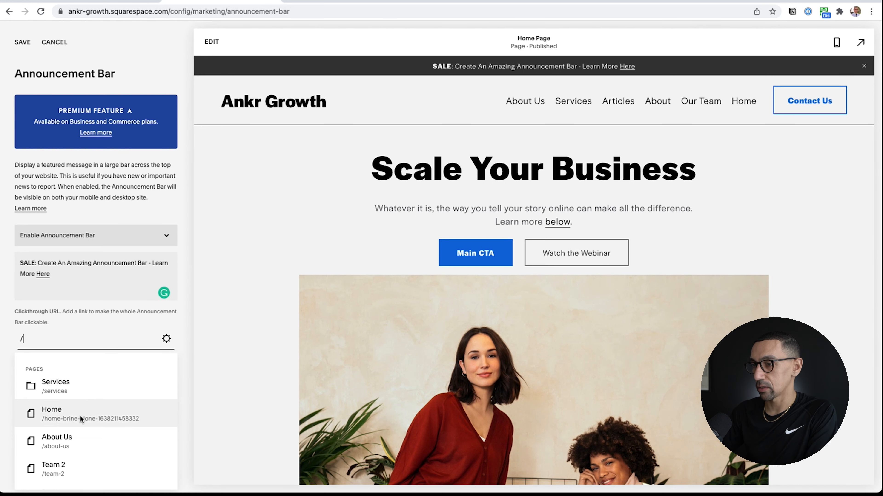
click(78, 449)
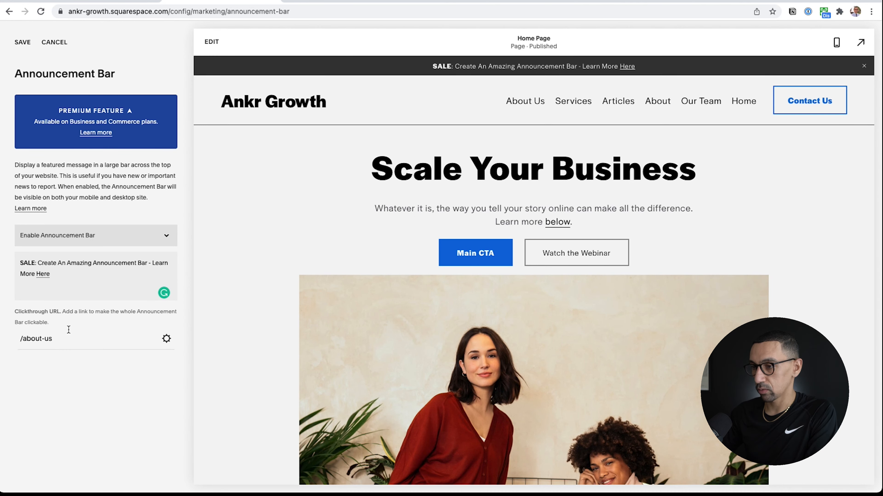
Step: Set the clickthrough link to open in a new window and save the link settings
click(167, 340)
click(630, 236)
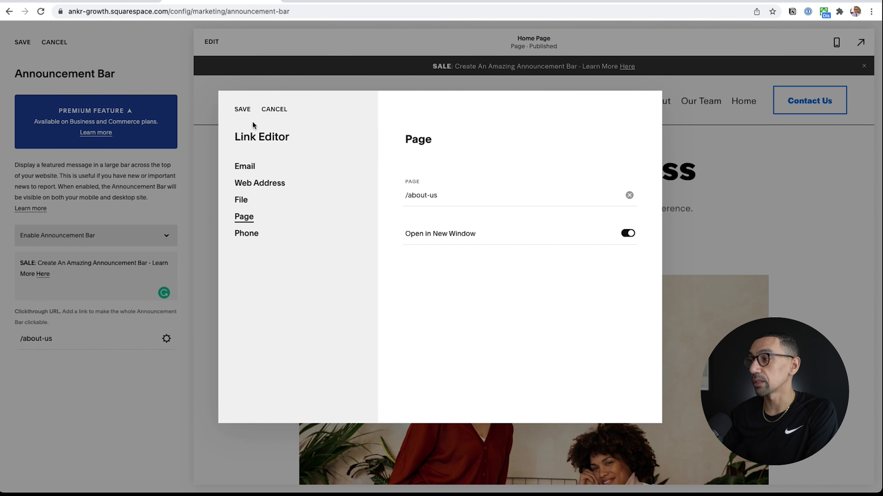
click(242, 109)
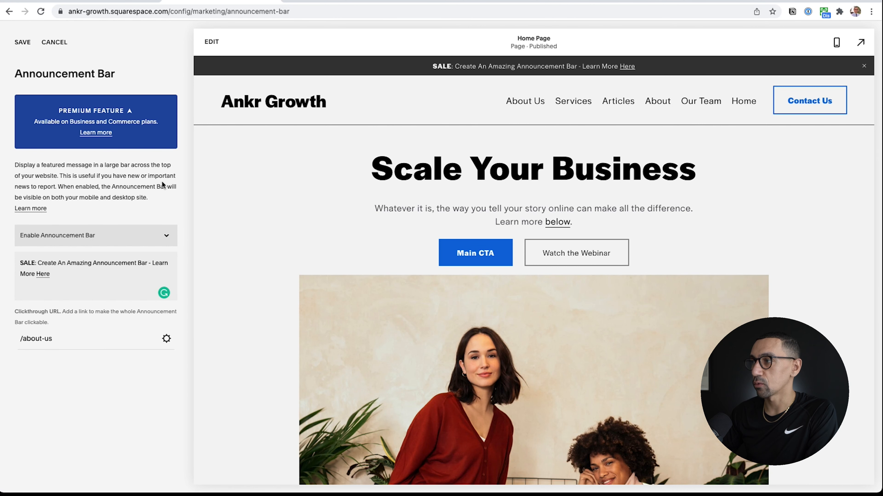
Step: Turn the clickthrough link's Open in New Window option back off and save the link settings
click(167, 338)
click(627, 233)
click(242, 110)
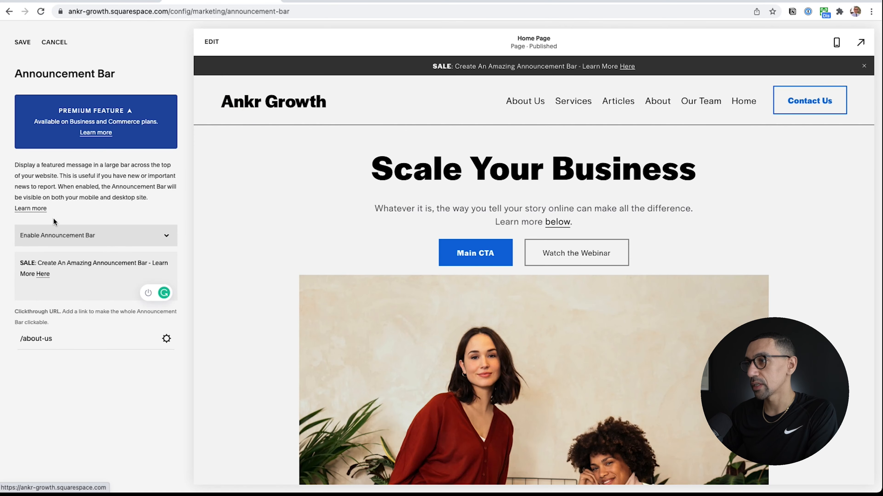
Step: Save the announcement bar changes and return to the Marketing overview
click(23, 42)
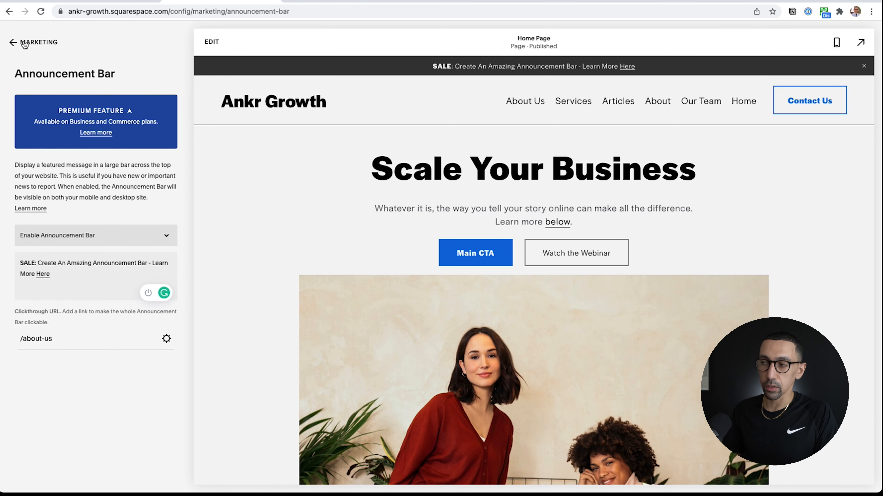
click(24, 43)
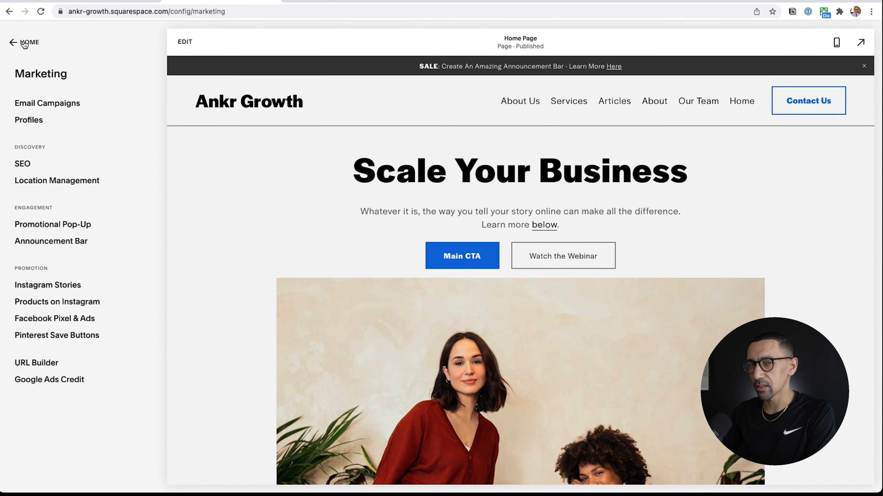
Step: Open the Site Styles settings in the site's Design section
click(26, 42)
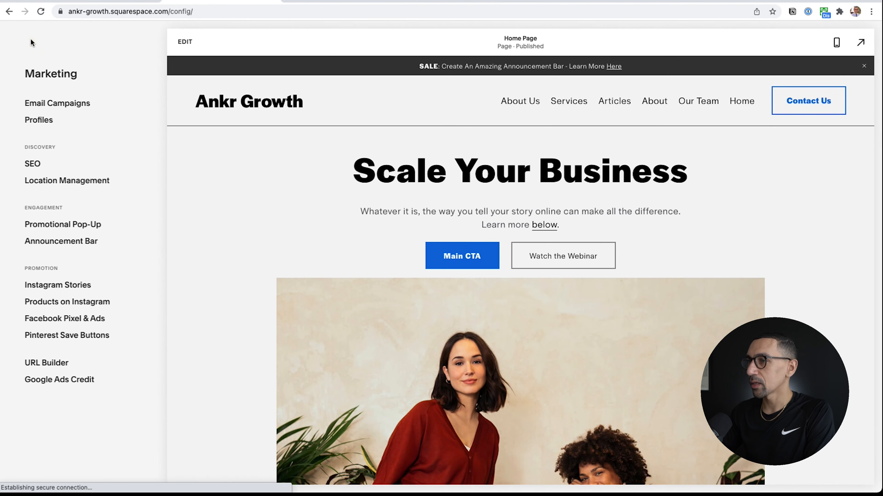
click(37, 128)
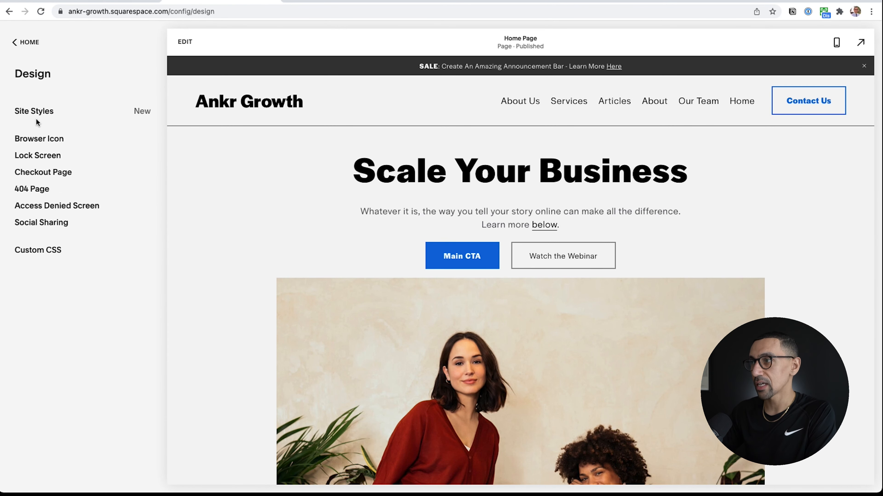
click(35, 112)
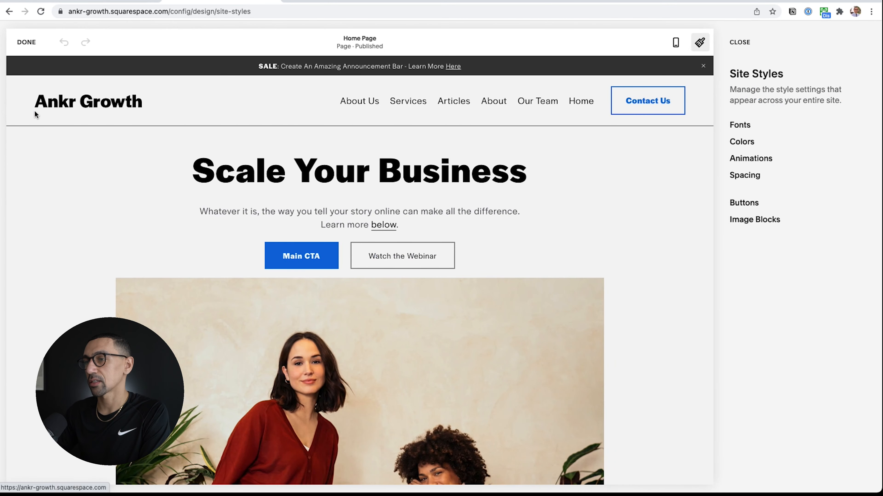
Step: Open the announcement bar color settings of the Light 1 theme in the Site Styles colors
click(744, 141)
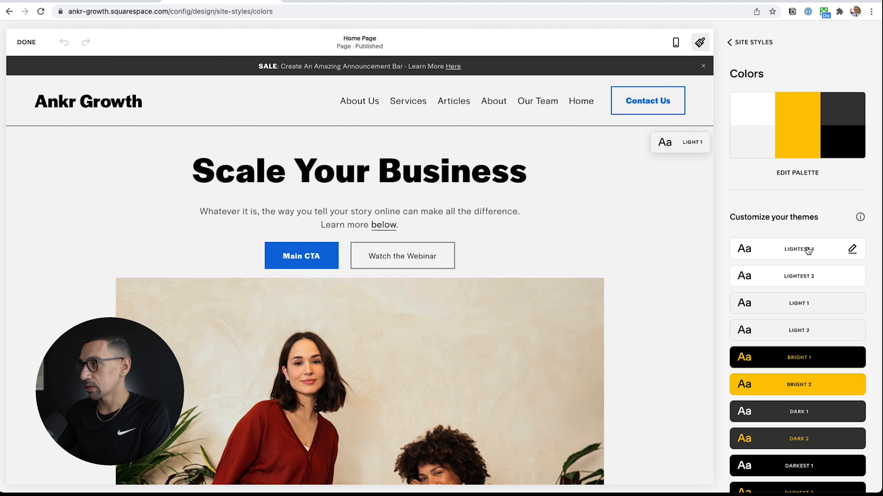
click(855, 250)
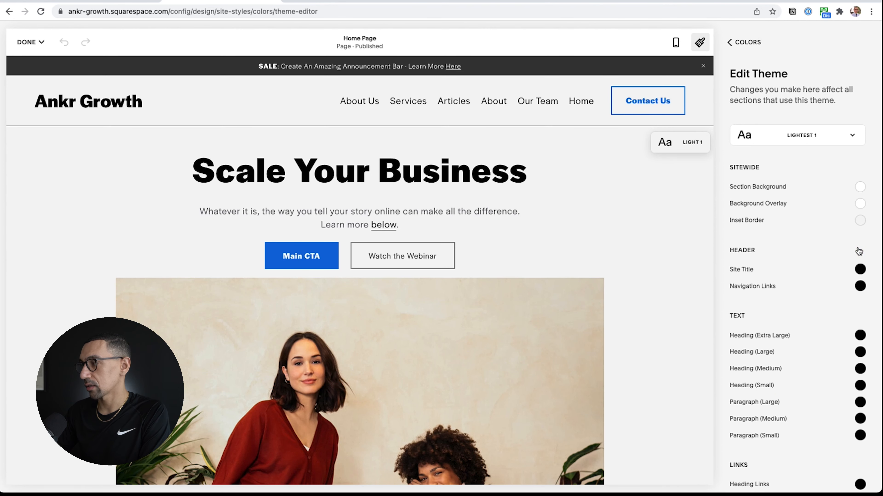
click(362, 67)
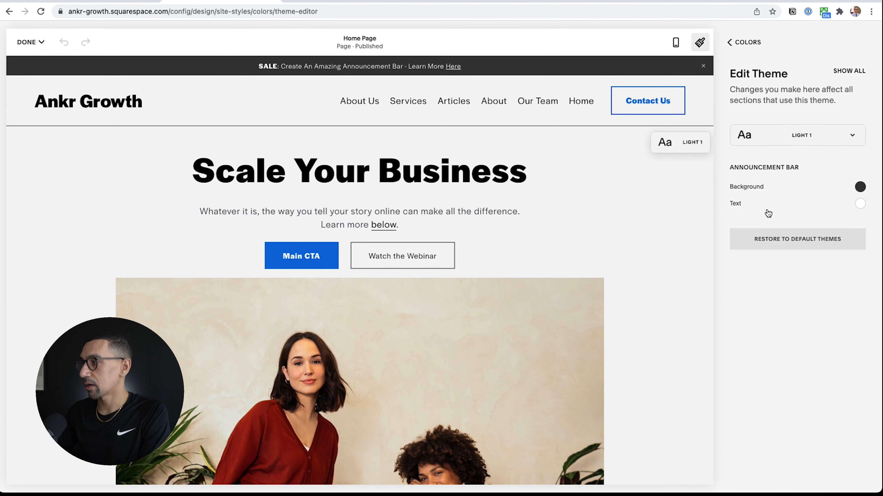
Step: Set the announcement bar background to the light gray palette color
click(860, 187)
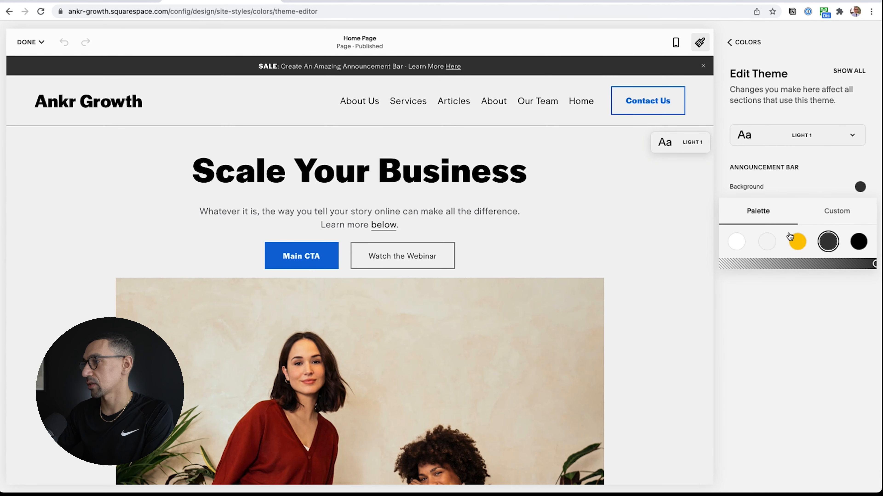
click(765, 243)
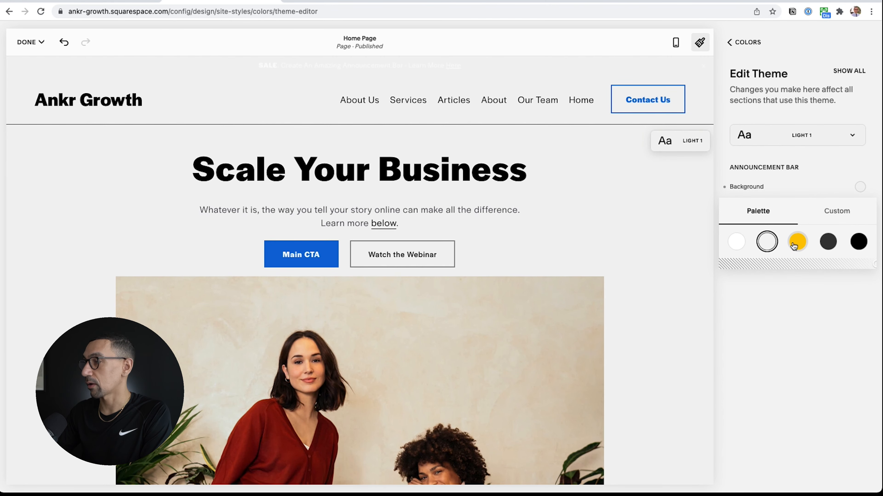
click(810, 181)
Step: Try yellow for the announcement bar text, then set it to black from the palette
click(858, 204)
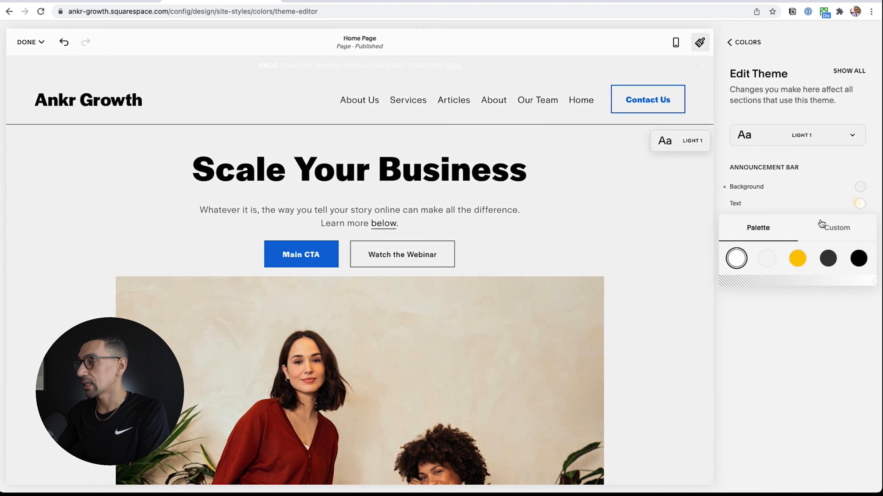
click(798, 258)
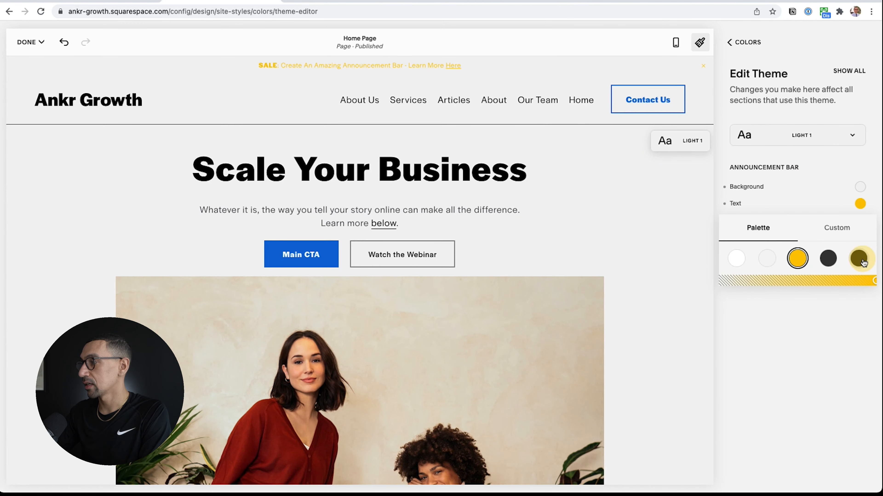
click(860, 259)
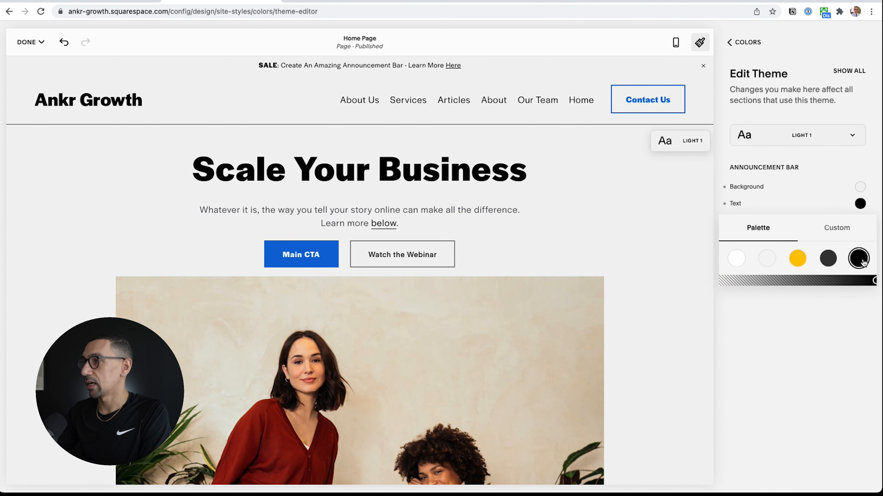
click(831, 169)
Step: Change the announcement bar background to white from the palette
click(858, 186)
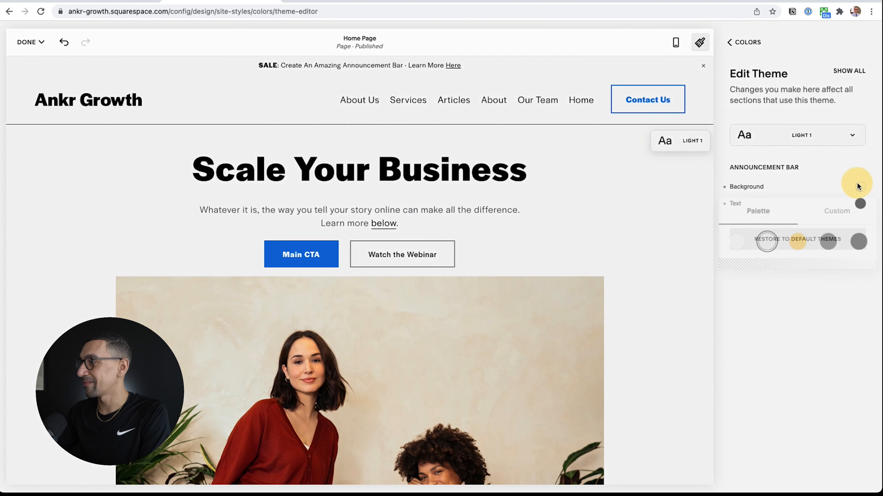
click(736, 242)
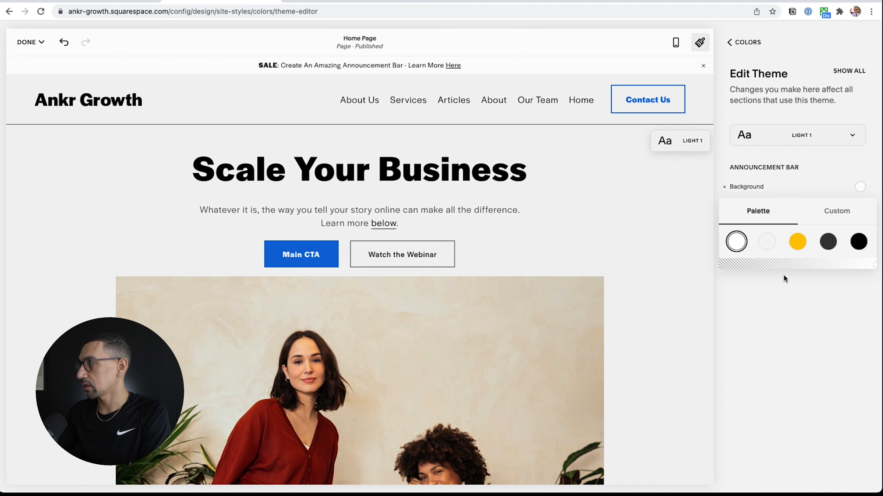
click(827, 360)
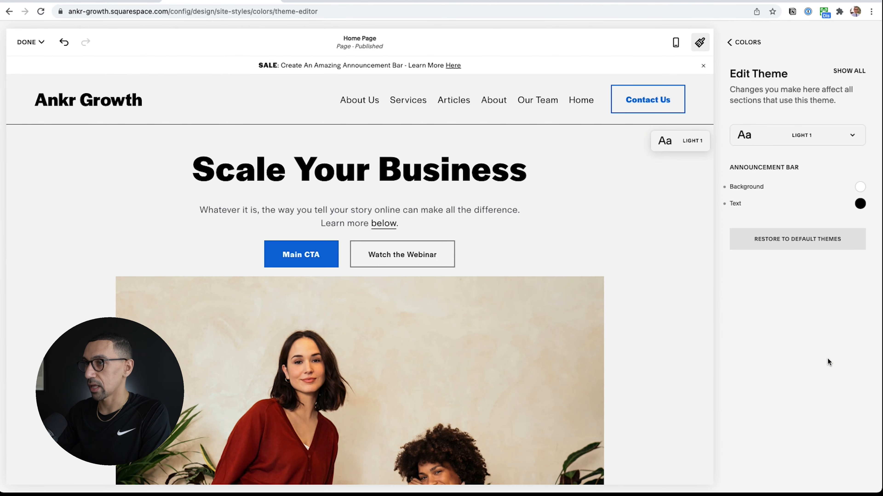
Step: Give the announcement bar background a custom, fully saturated bright blue color
click(859, 188)
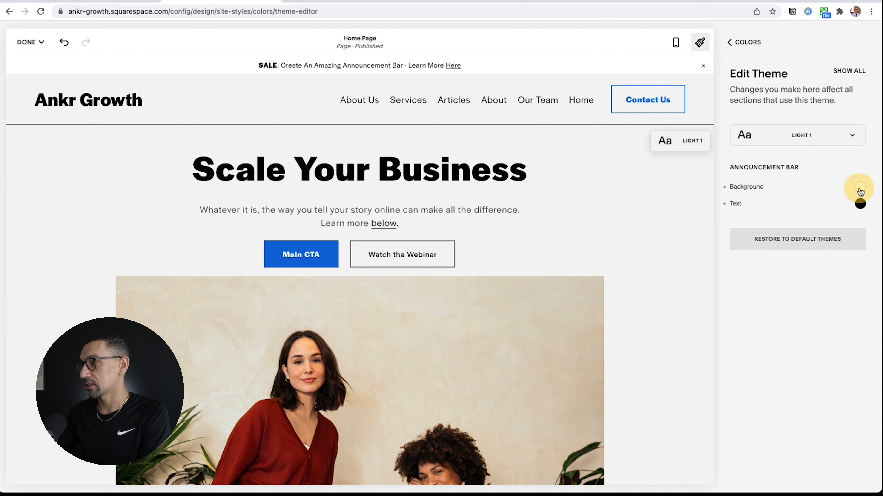
click(836, 213)
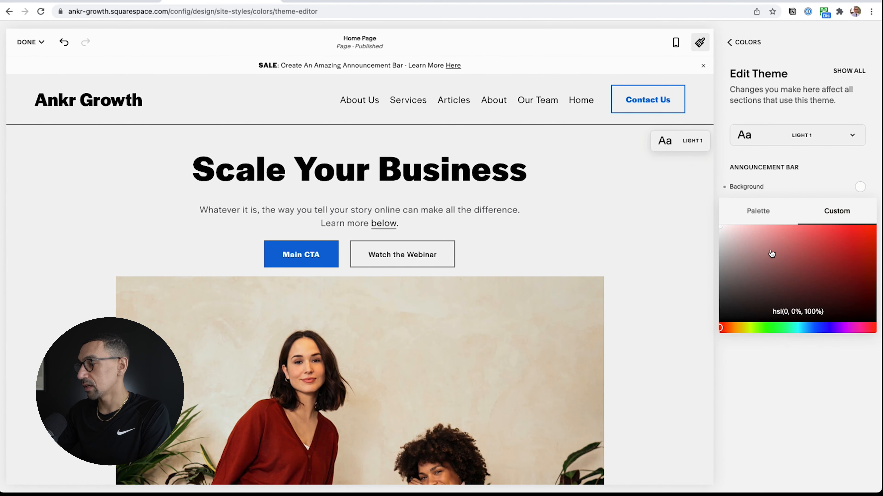
click(821, 328)
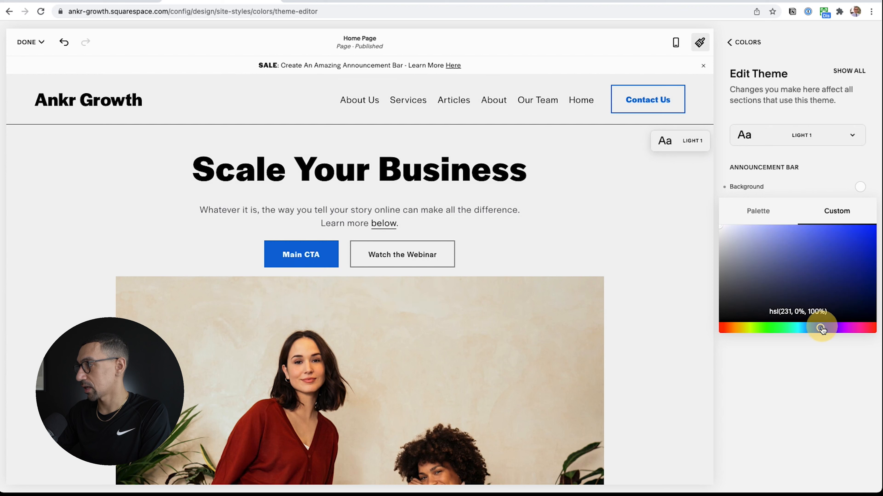
click(882, 218)
drag(868, 233, 876, 225)
click(834, 162)
Step: Set the announcement bar text color to white from the palette
click(861, 205)
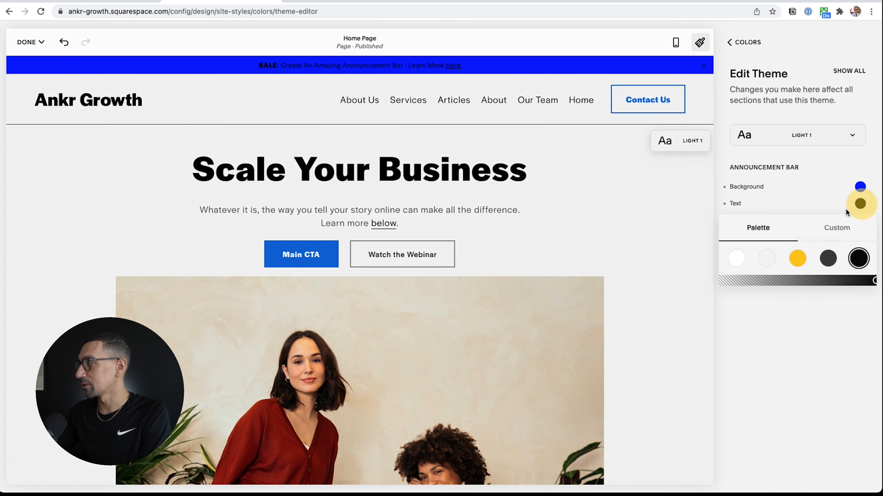
click(736, 259)
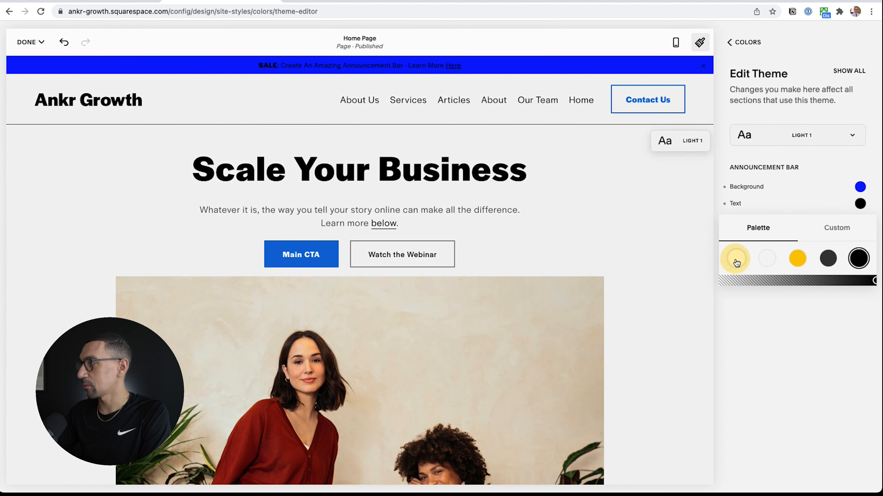
click(791, 349)
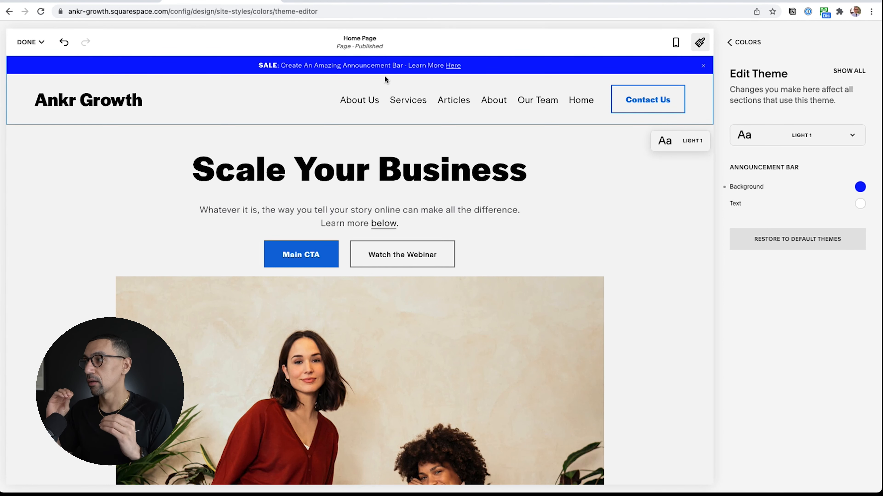
Step: Leave the theme editor, save the site style changes and return to the Design section
click(732, 42)
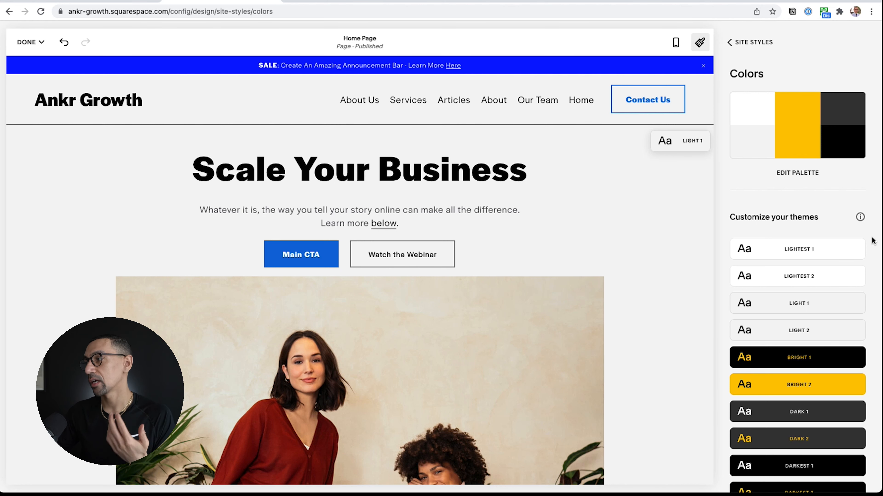
triple_click(547, 208)
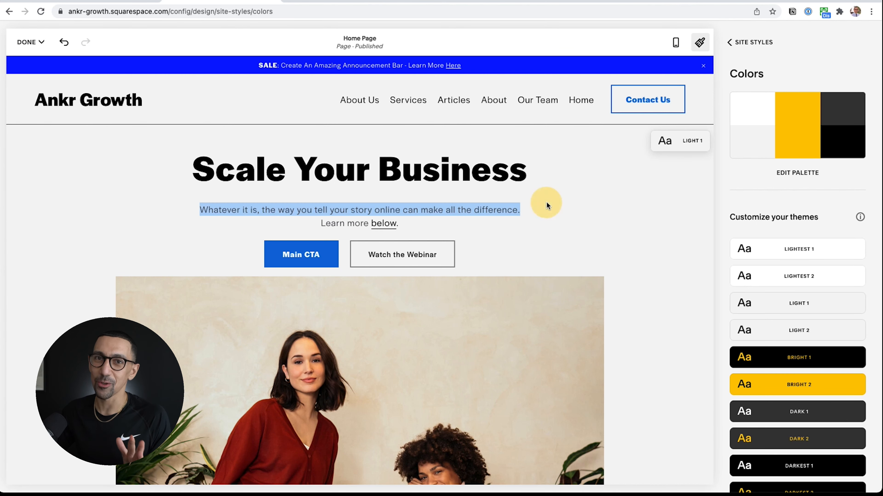
click(32, 45)
click(34, 60)
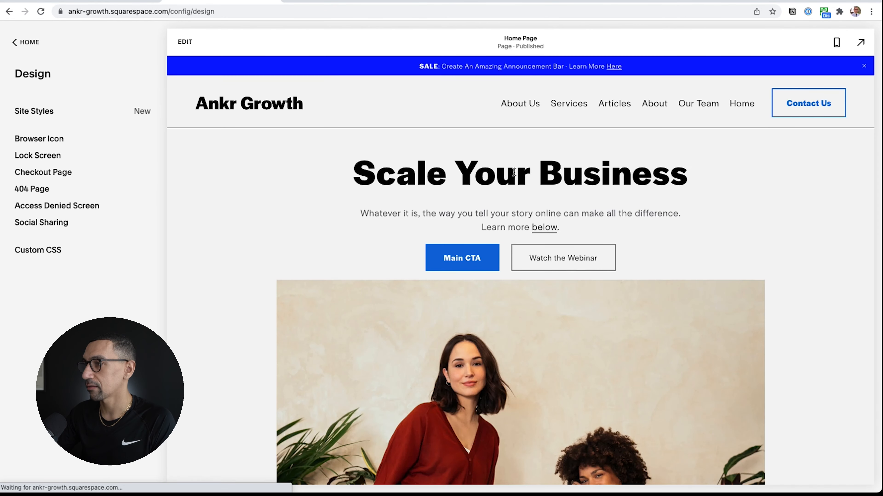
Step: Compare the announcement bar color on the About Us page with the one on the home page
double_click(514, 172)
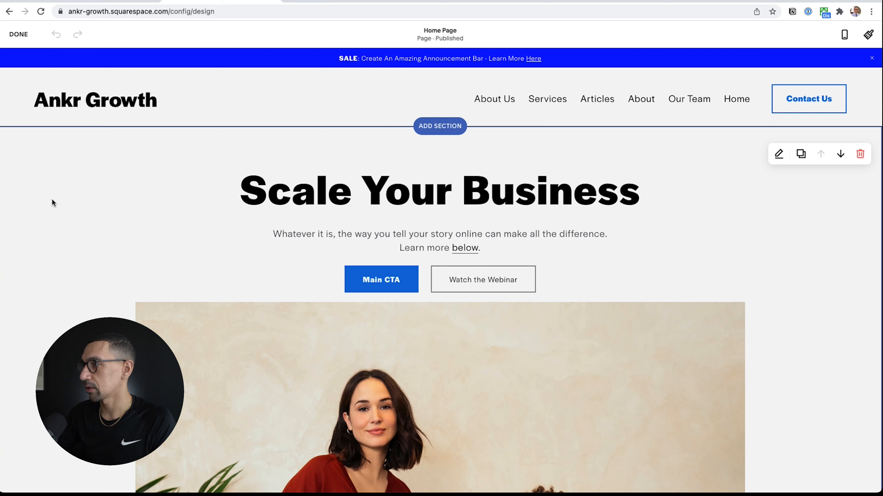
key(Escape)
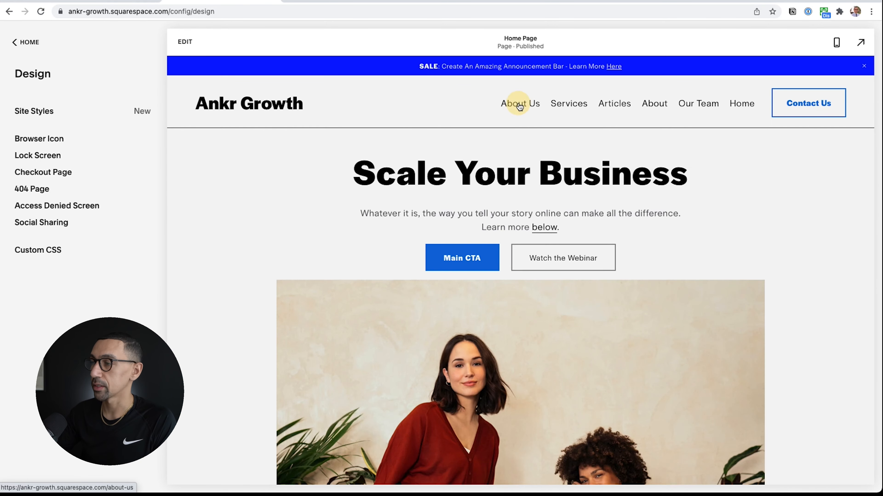
click(519, 105)
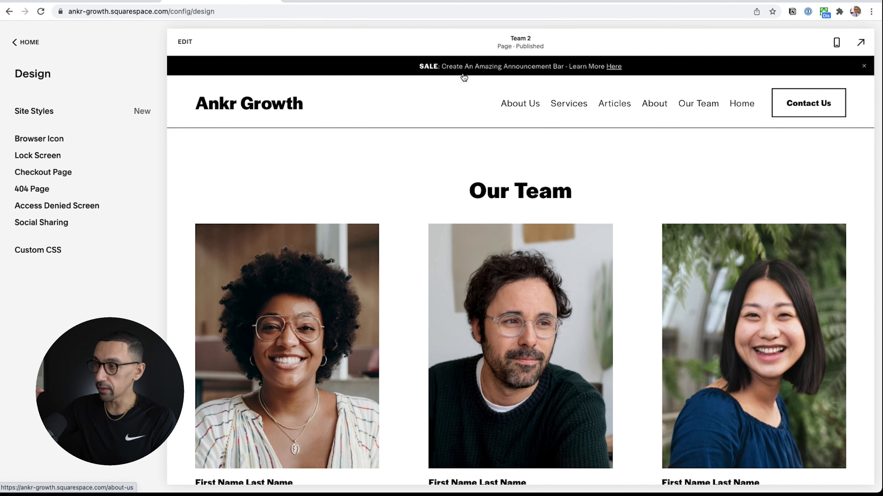
click(263, 111)
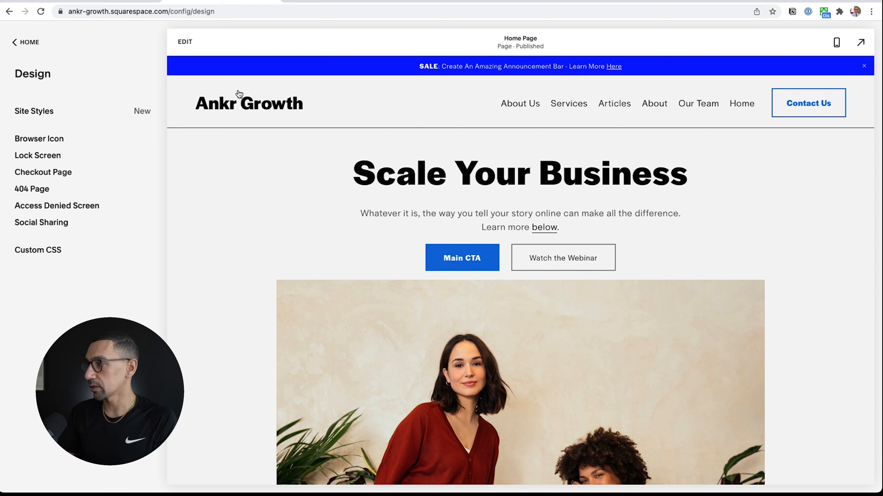
Step: Edit the home page's site header and open its Style settings
click(185, 42)
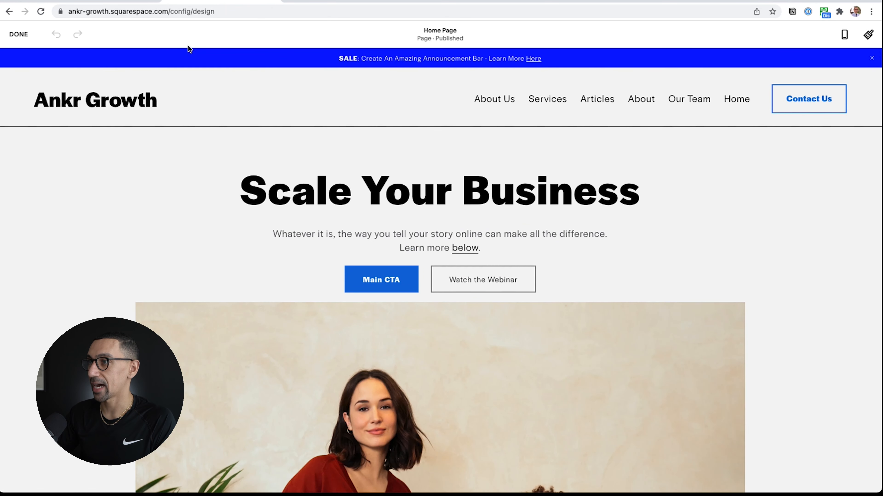
mouse_move(332, 89)
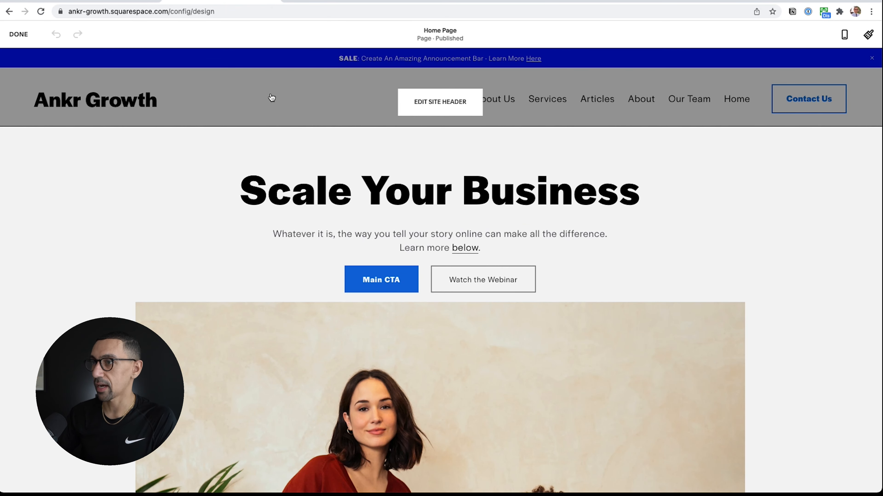
click(436, 106)
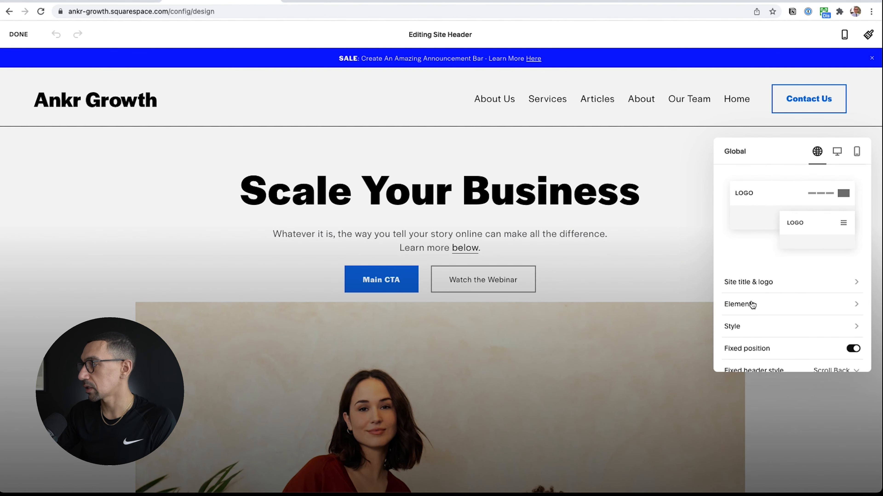
click(742, 328)
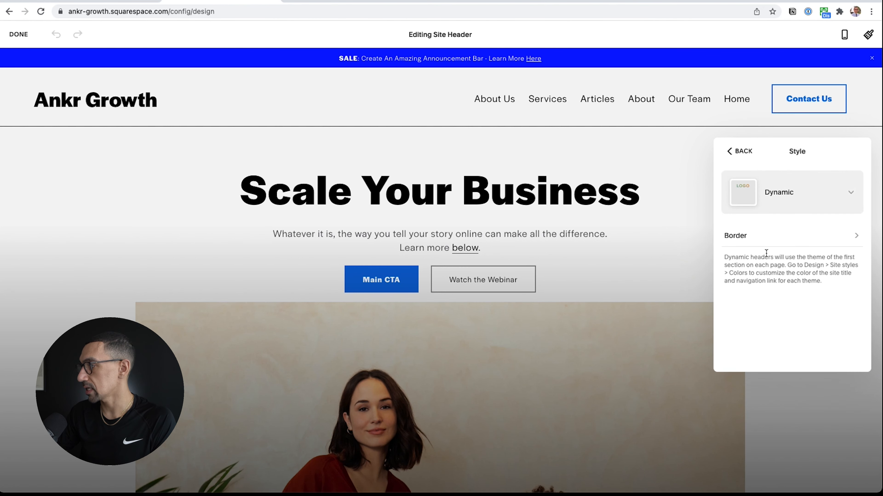
Step: Keep the header style on Dynamic and read the note on how dynamic headers take their theme
click(784, 201)
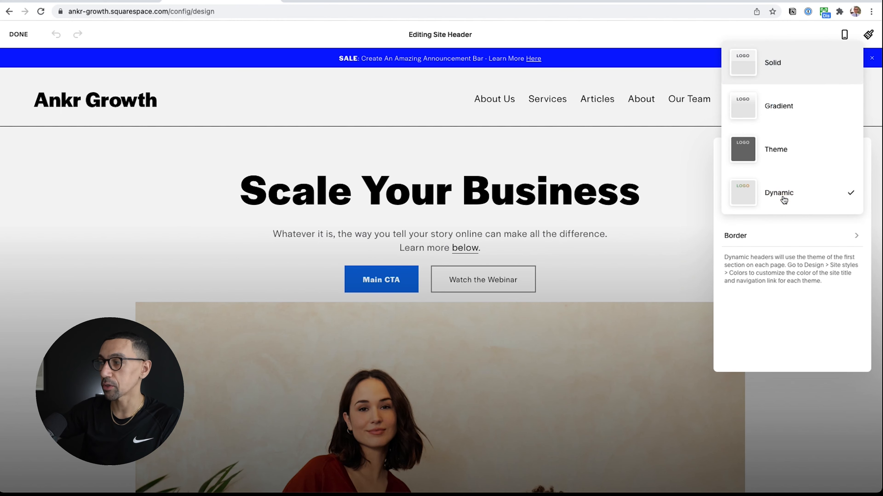
click(783, 201)
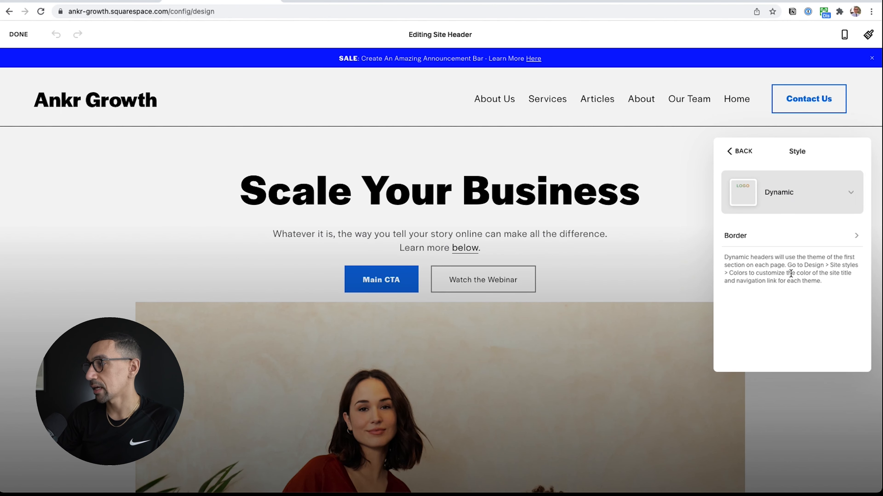
scroll(787, 273, up, 5)
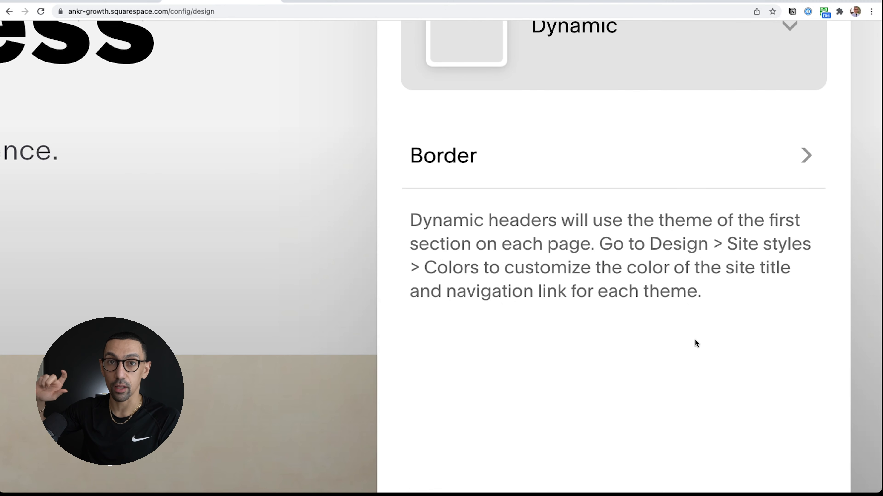
scroll(696, 340, down, 5)
scroll(695, 338, down, 5)
Step: Review the alternative header styles without choosing one, then leave the header settings and the page editor
click(789, 198)
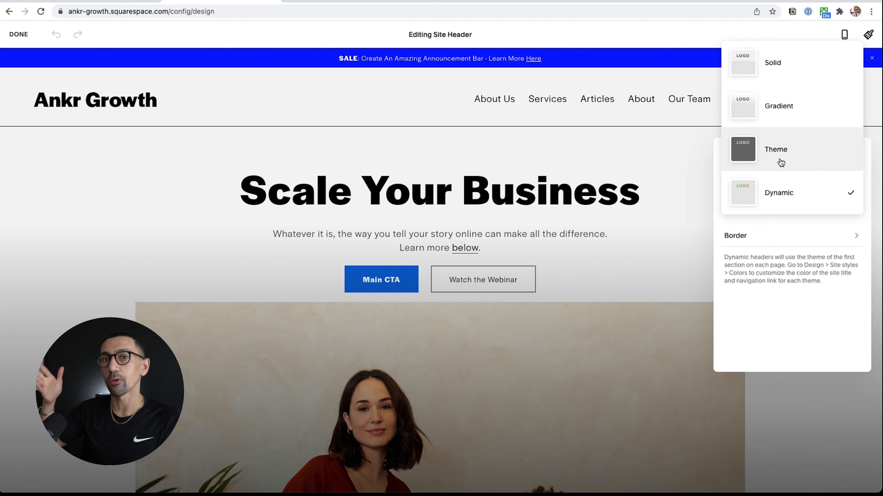
click(452, 223)
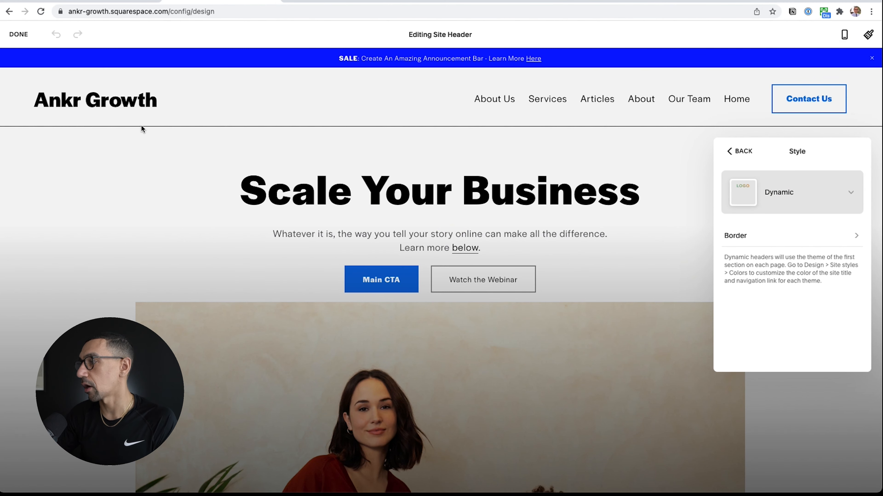
click(147, 137)
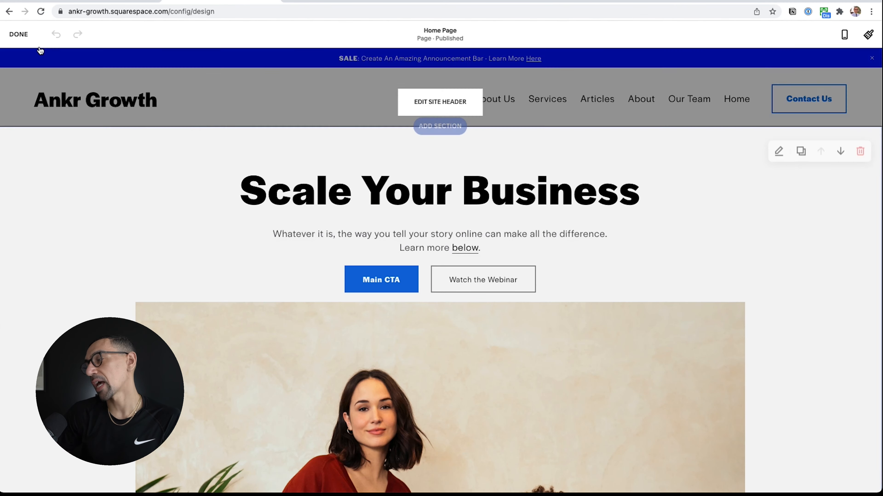
click(20, 34)
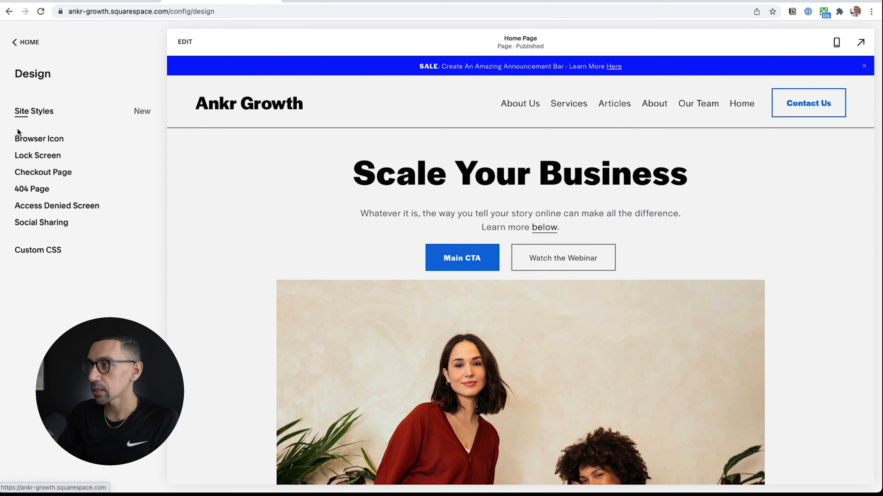
Step: Open the announcement bar's text settings under the Site Styles font assignments and check the style options, keeping Paragraphs
click(32, 115)
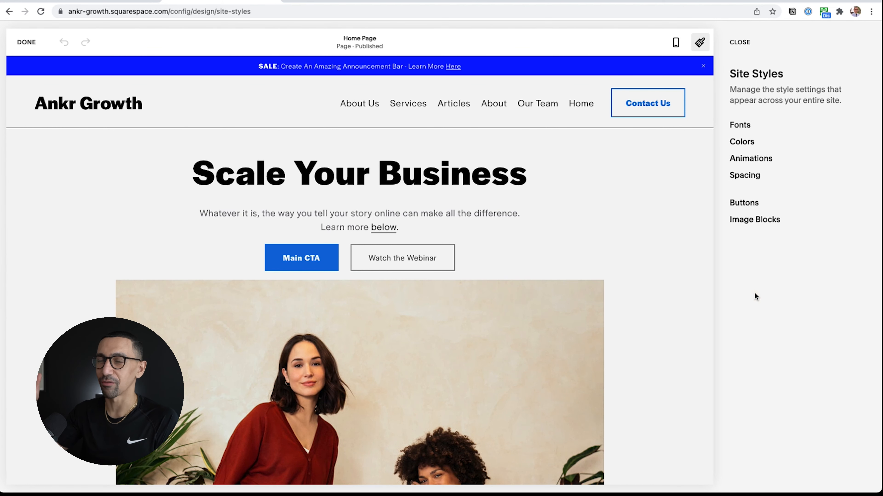
click(741, 126)
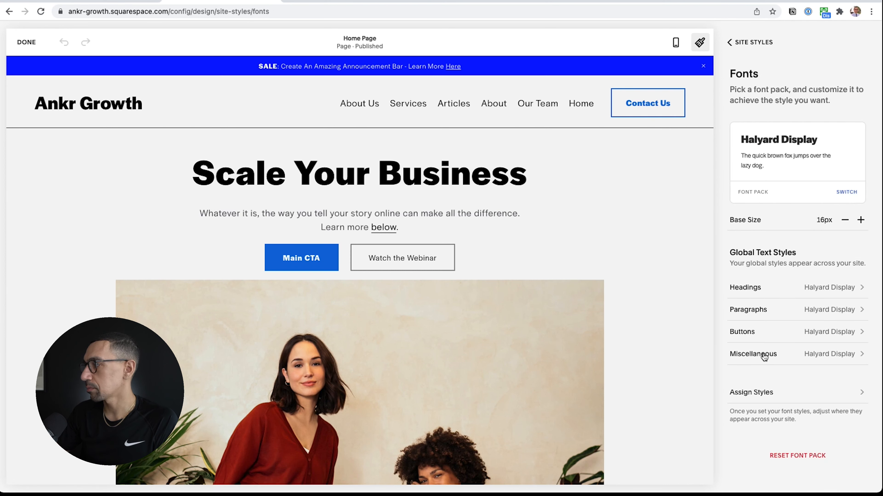
click(781, 396)
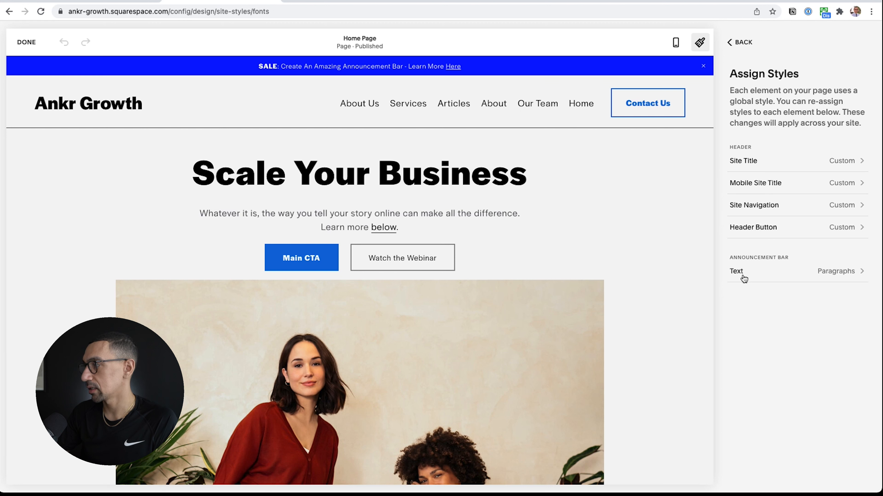
click(762, 275)
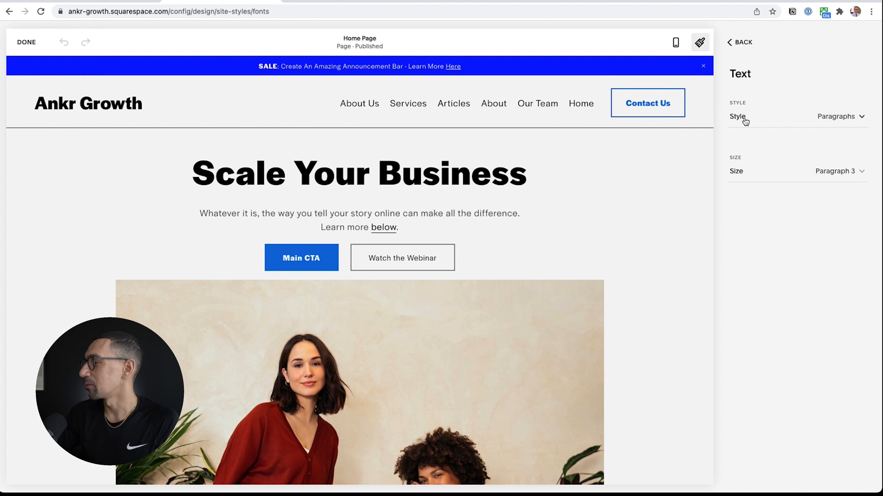
click(838, 118)
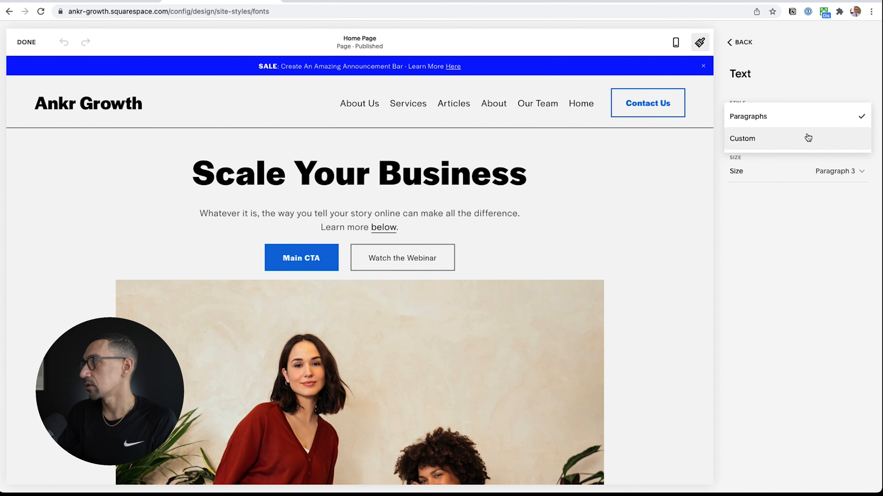
click(822, 81)
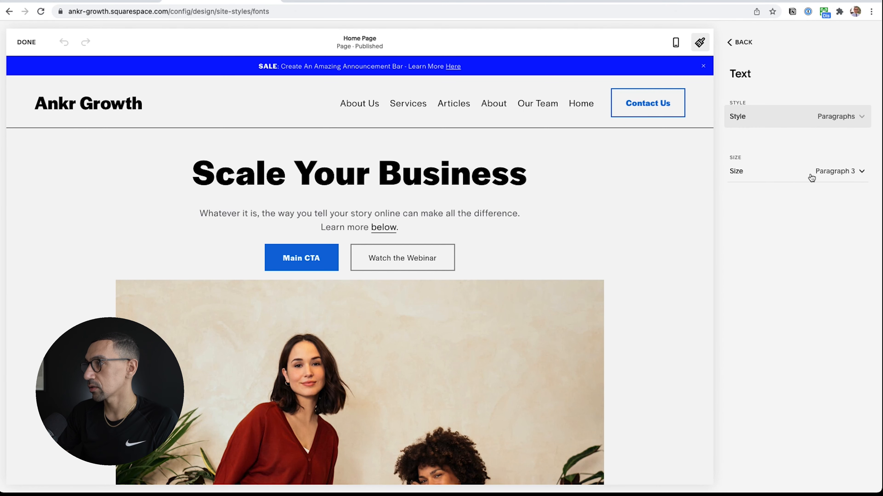
Step: Try the Paragraph 2 size on the announcement bar text, and switch the size to Custom
click(846, 173)
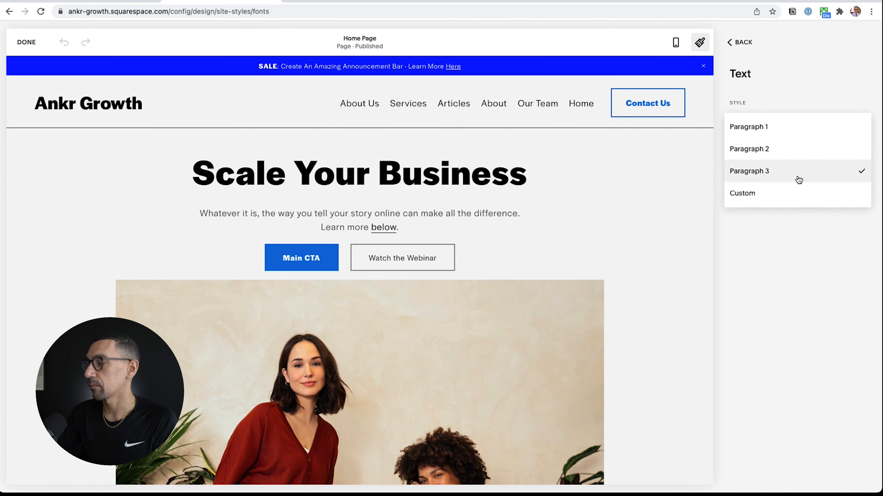
click(779, 155)
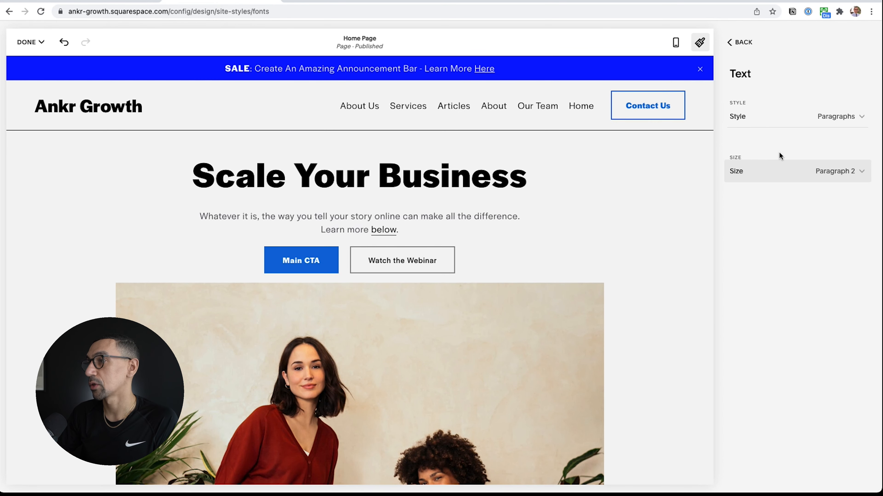
click(836, 171)
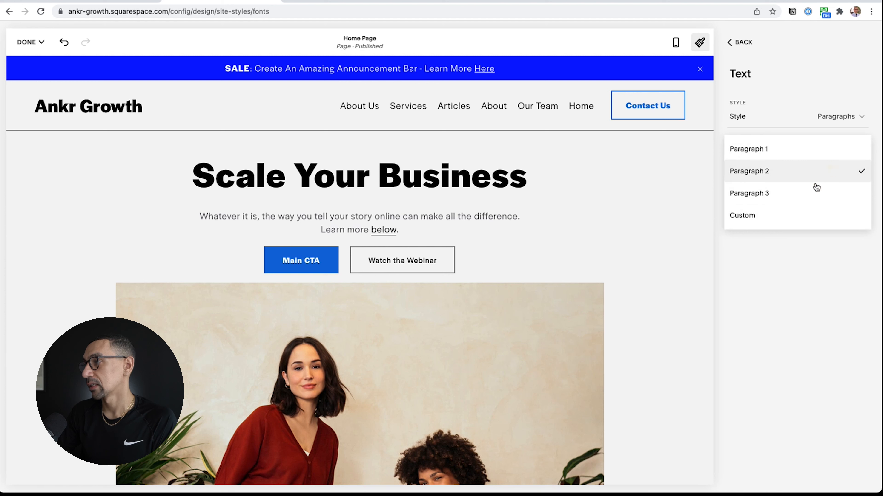
click(786, 216)
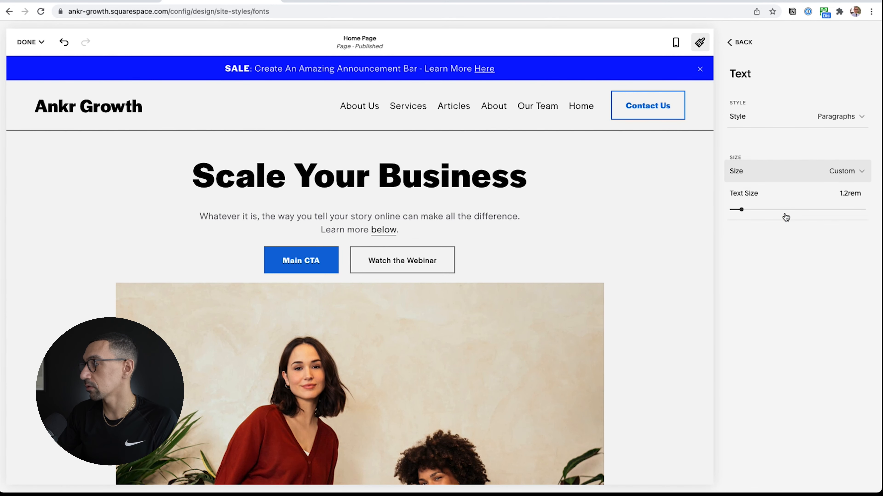
Step: Try custom text sizes between 0.9rem and 1.1rem for the announcement bar and settle on 1rem
click(844, 194)
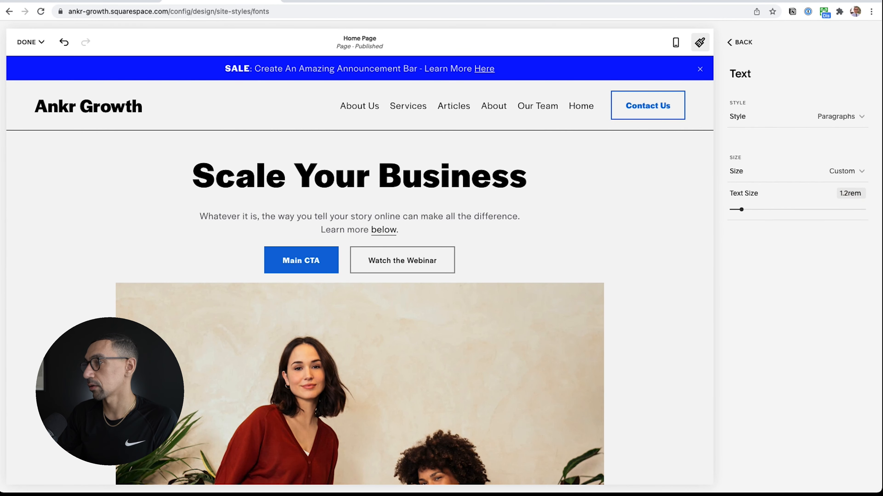
key(Down)
key(Down)
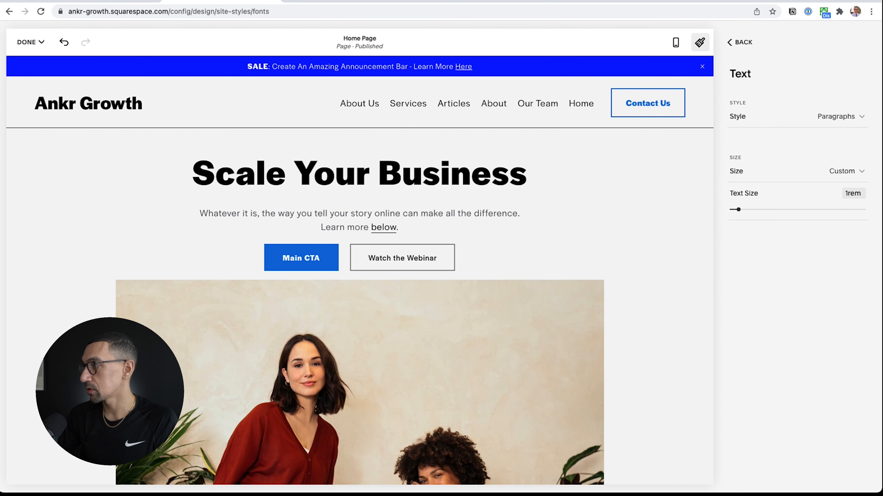
key(Down)
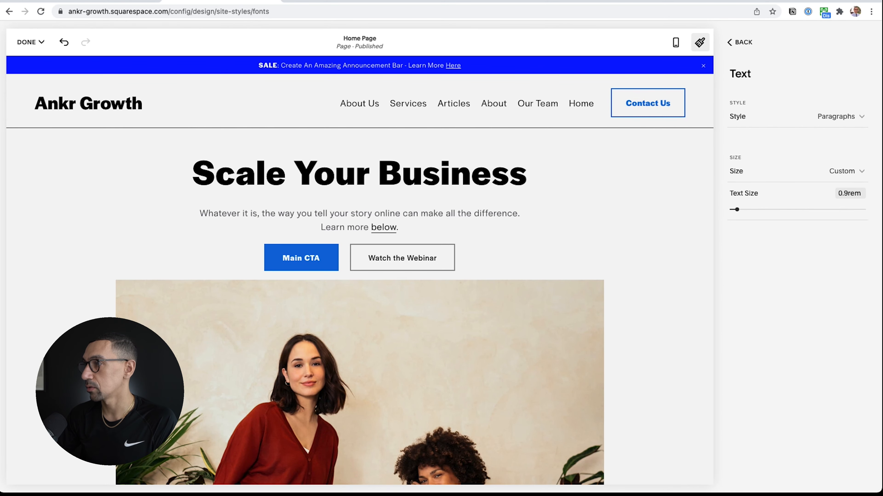
key(Up)
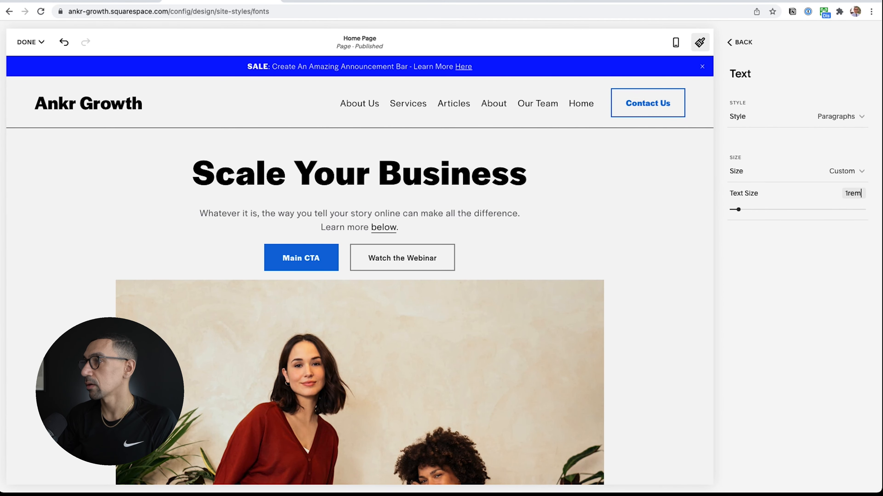
key(Up)
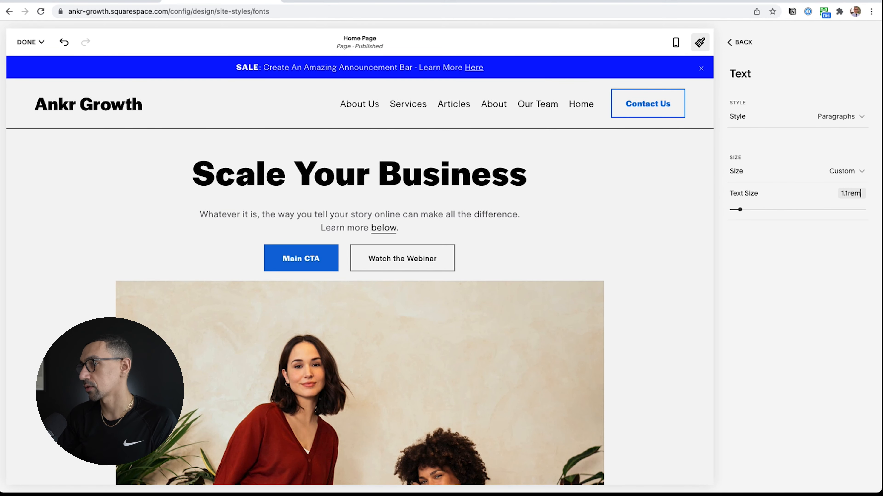
key(Down)
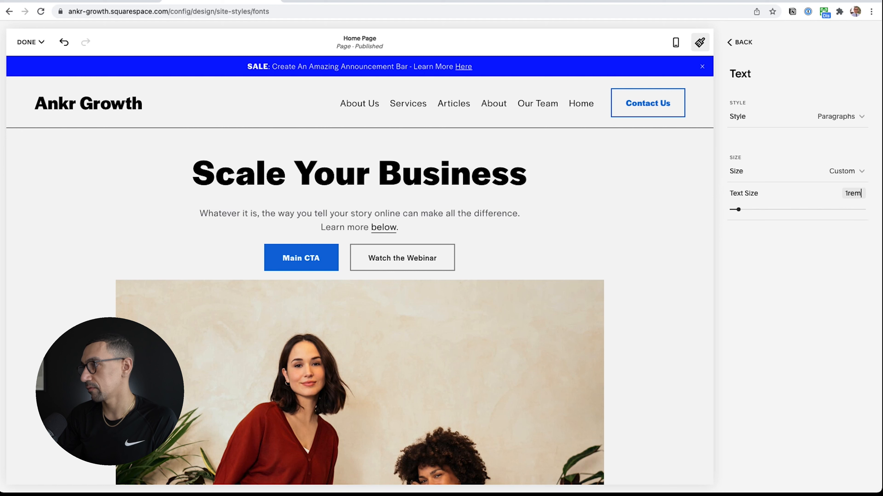
Step: Leave the font settings and save the site style changes
click(742, 42)
click(742, 42)
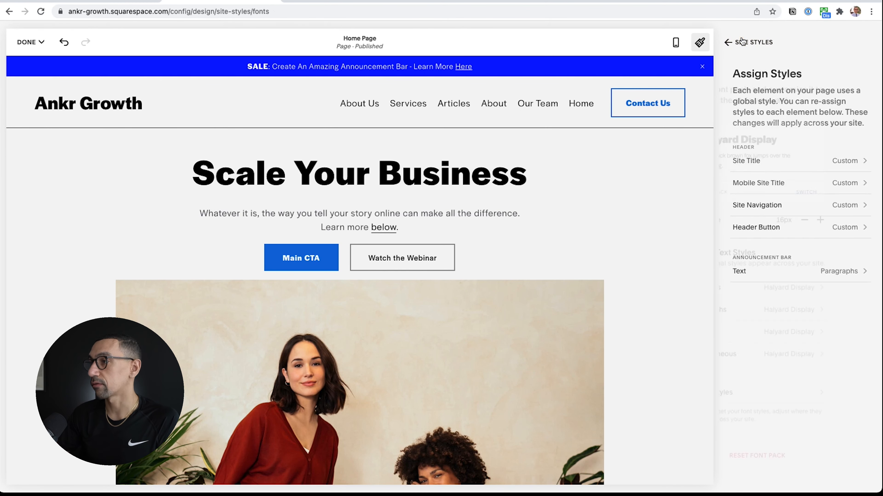
click(740, 42)
click(31, 42)
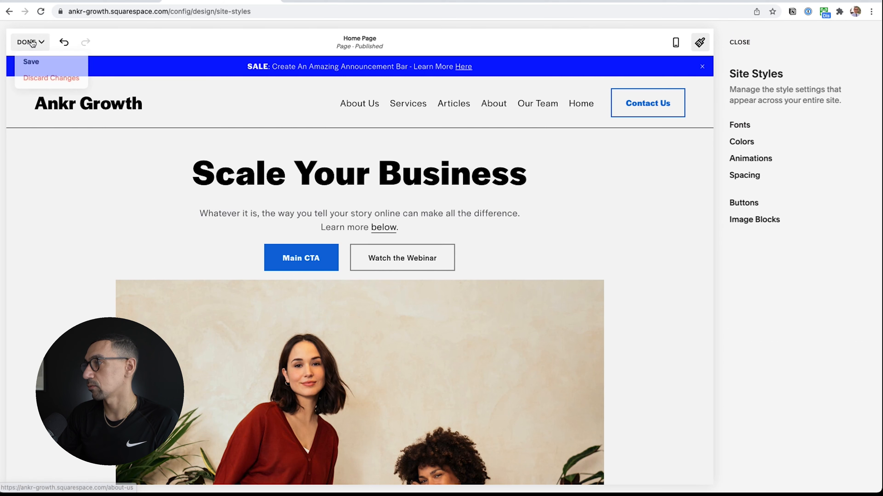
click(39, 62)
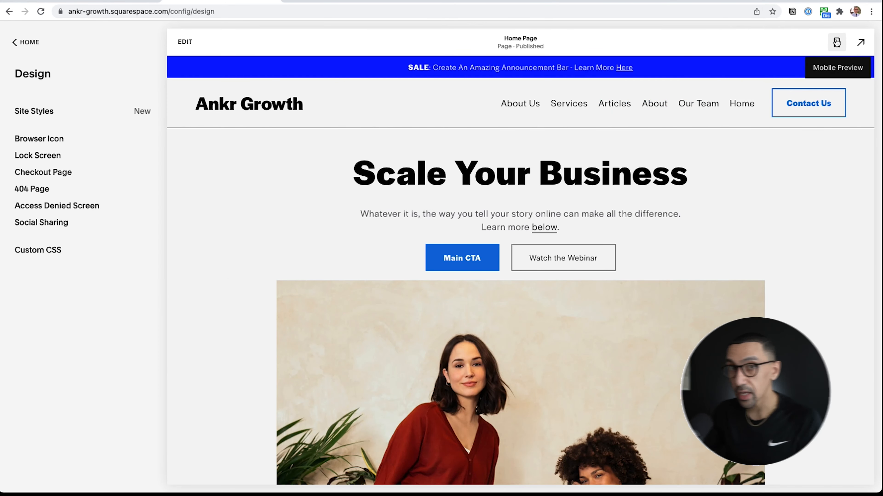
Step: Preview the home page in mobile view and examine how the announcement bar and header behave along the page
click(837, 42)
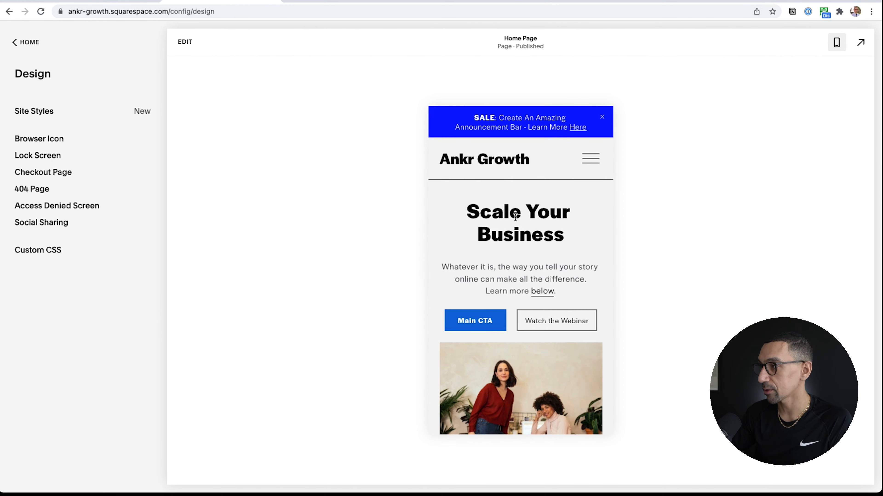
scroll(520, 235, down, 1)
scroll(519, 235, up, 3)
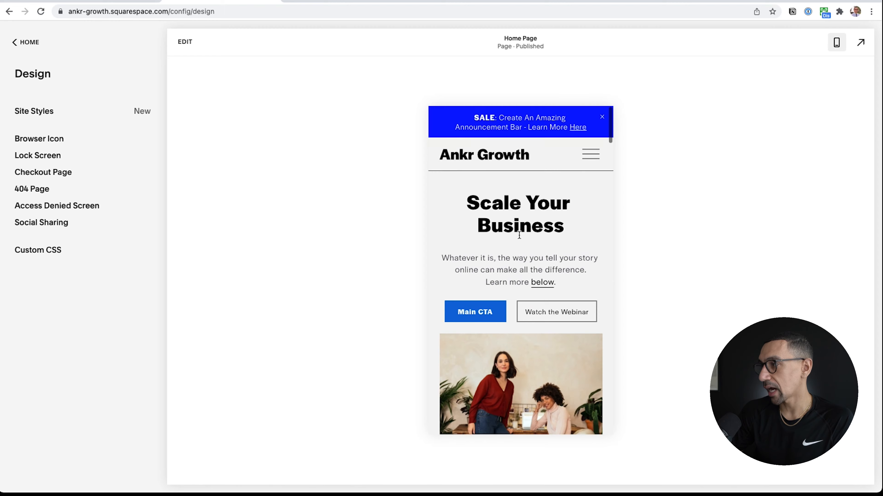
scroll(519, 235, down, 20)
scroll(519, 235, down, 10)
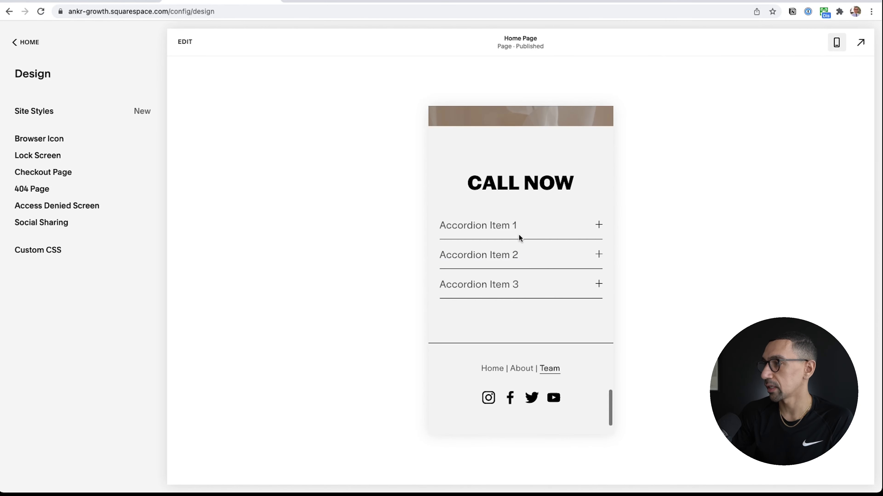
scroll(520, 235, up, 12)
scroll(520, 235, up, 1)
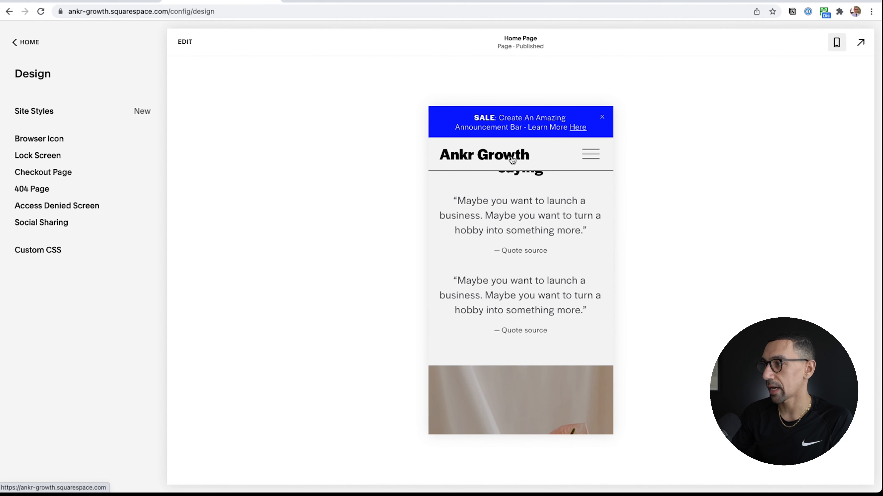
scroll(542, 158, up, 10)
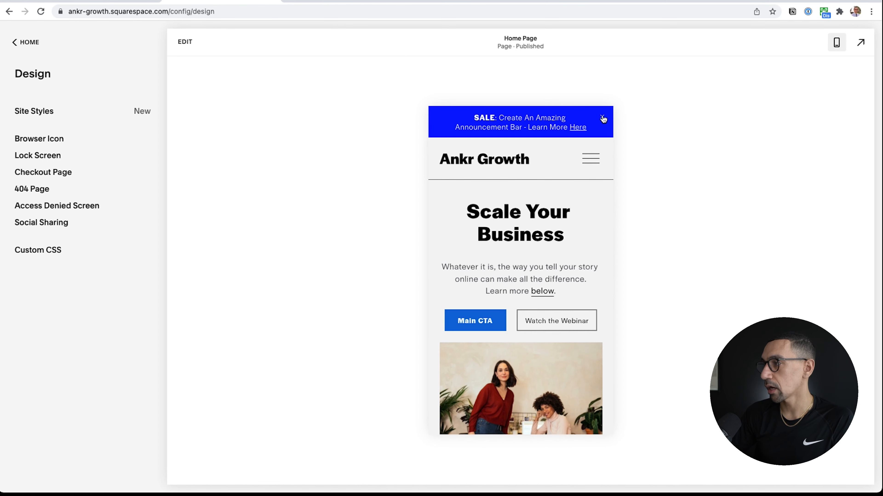
Step: Open the Announcement Bar settings in the Marketing section and disable the announcement bar
click(20, 42)
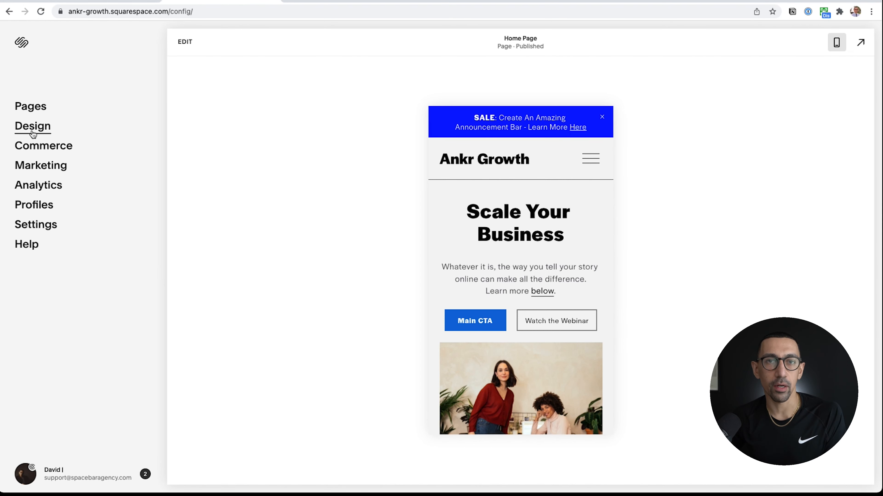
click(36, 172)
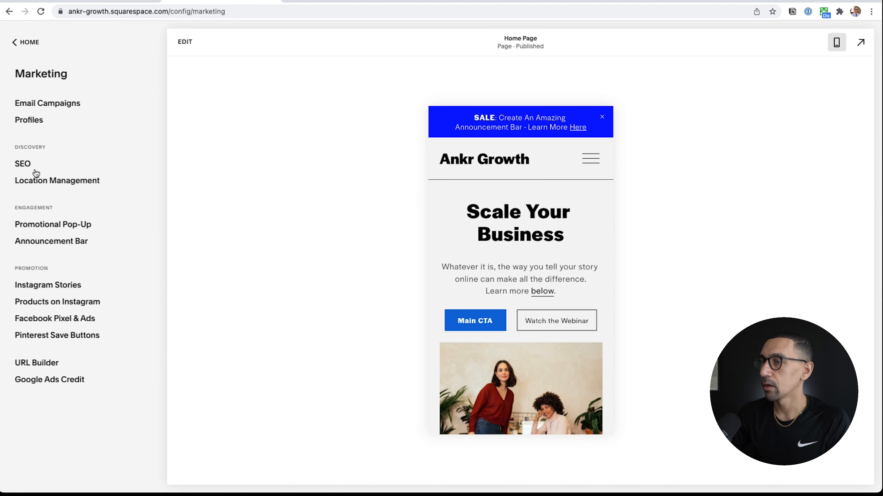
click(52, 242)
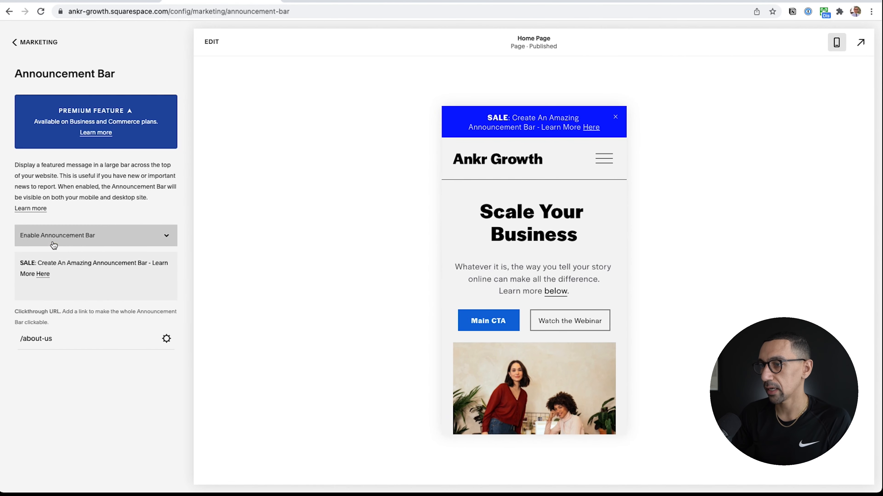
click(118, 246)
click(66, 225)
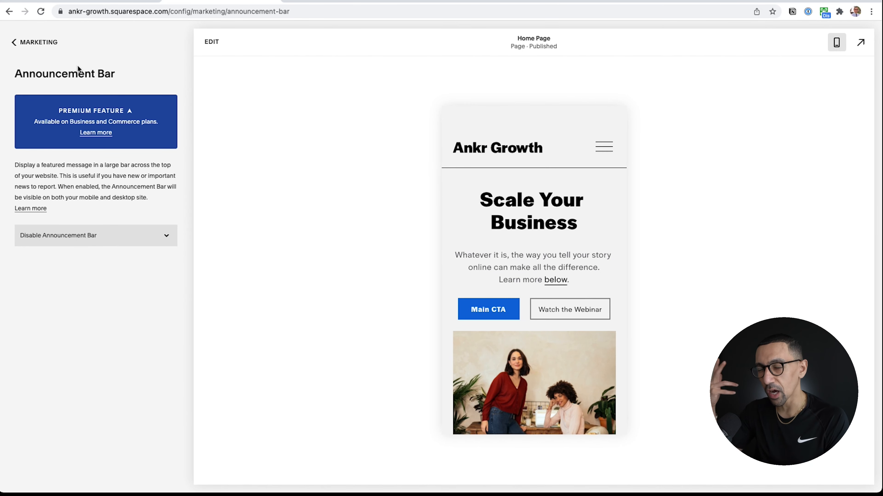
Step: Leave the announcement bar settings, reopen them from the Marketing section, and enable the announcement bar again
click(35, 44)
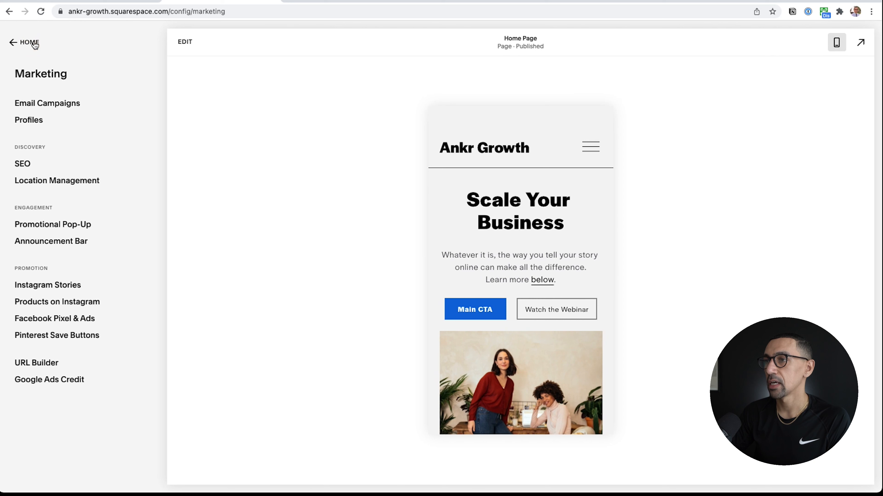
click(35, 43)
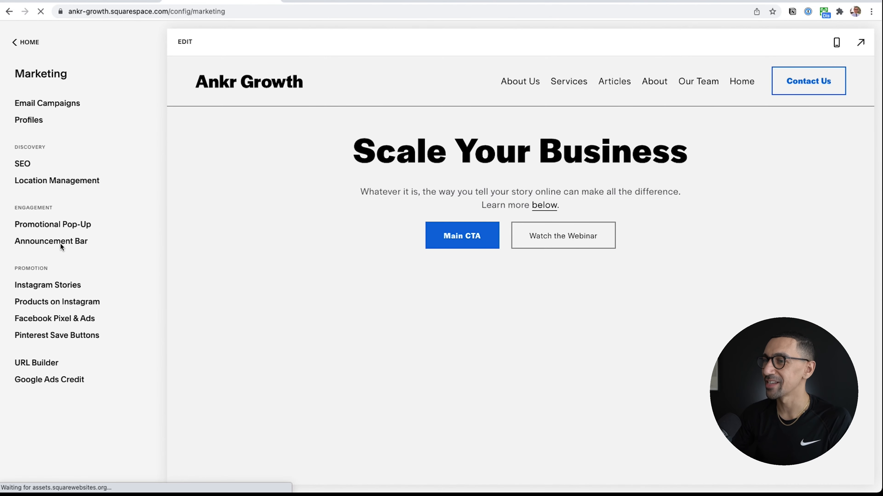
click(60, 242)
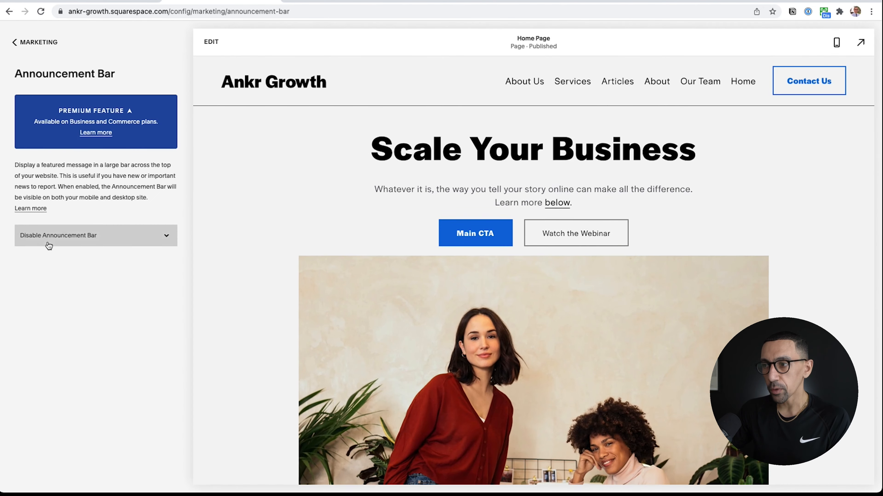
click(85, 231)
click(83, 246)
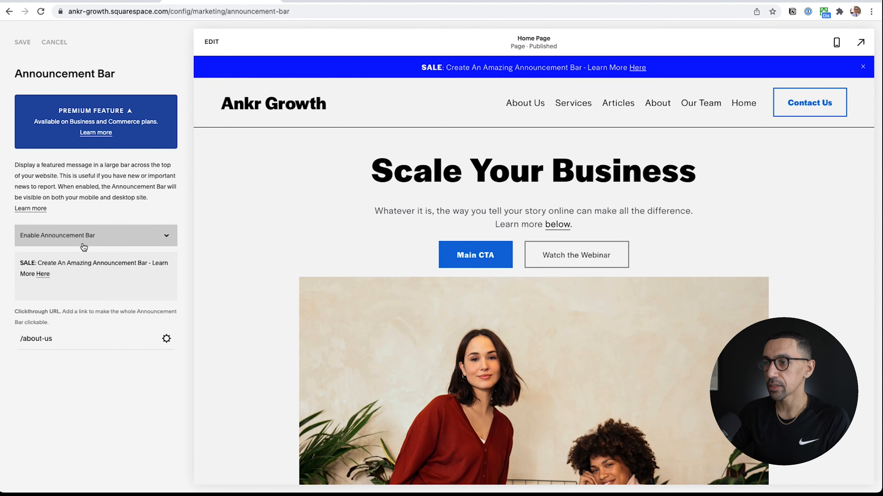